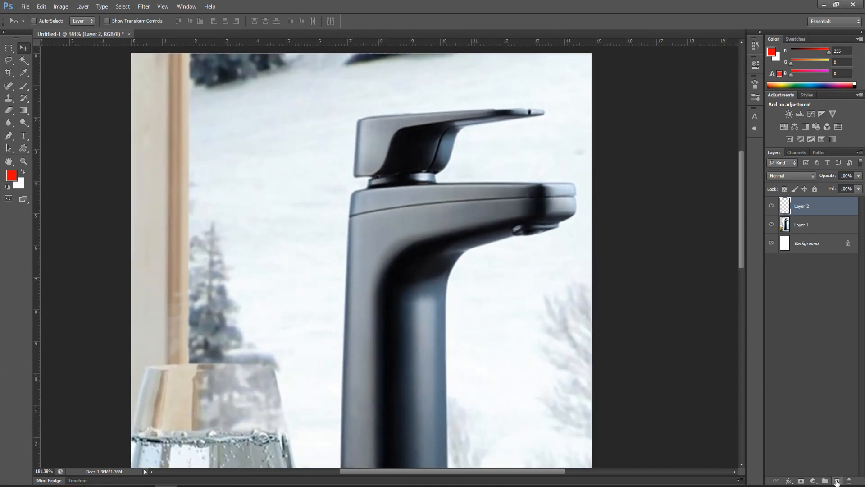
Outline the lower contour of the faucet handle in red with the Brush tool on Layer 2, from the base to the lever tip.
key("b")
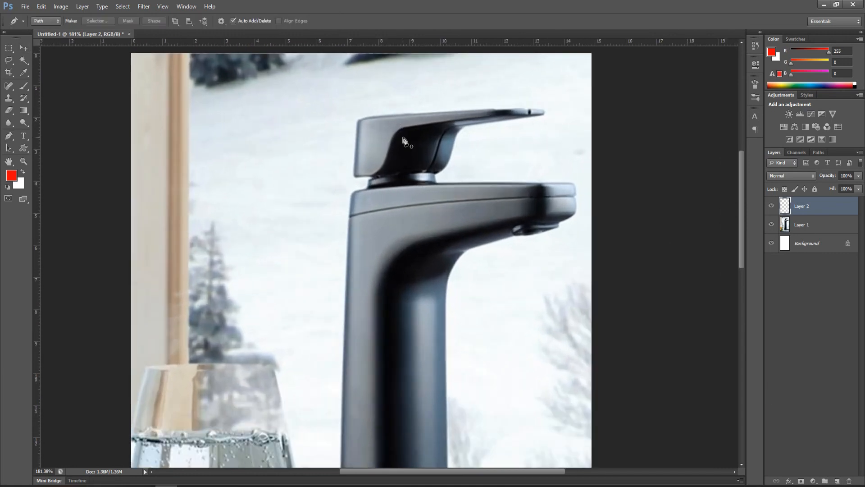
scroll(399, 144, "up", 2, "alt")
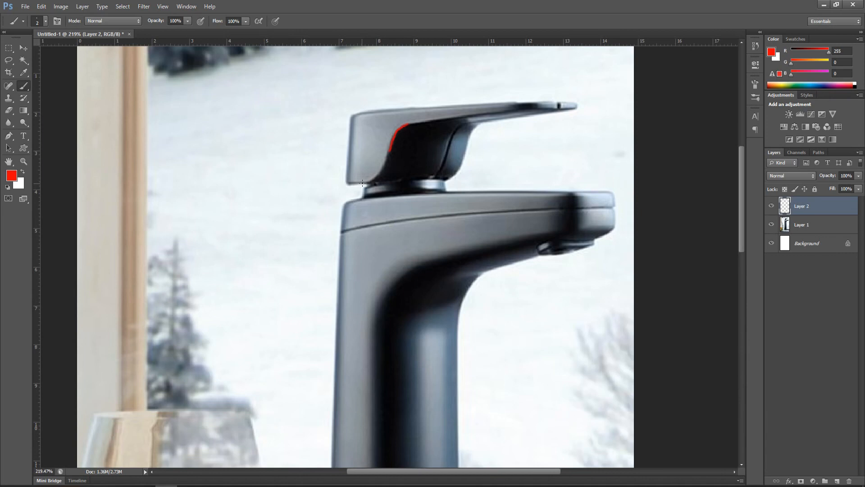
left_click_drag(351, 182, 370, 183)
left_click(534, 106, "shift")
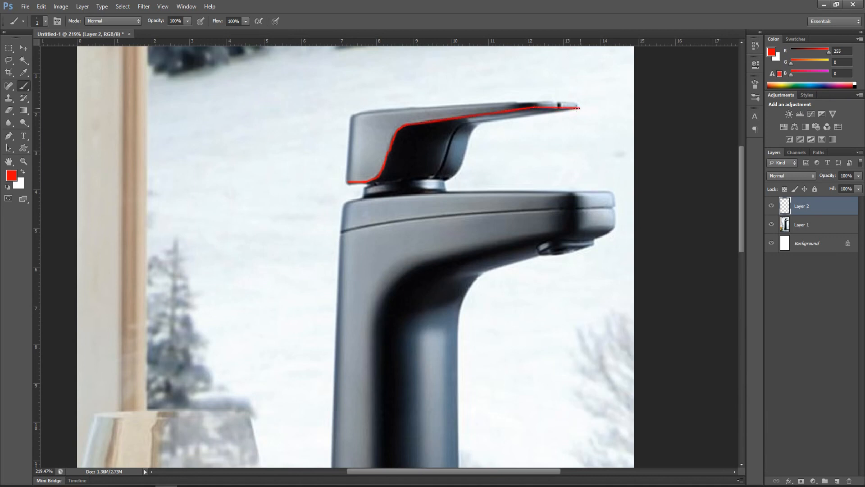
Brush straight red guide lines across the handle: a vertical one at the bend and two running to the block's rear edge.
left_click(407, 105, "shift")
left_click(354, 131, "shift")
key("ctrl+z")
left_click(354, 127, "shift")
left_click(344, 154, "shift")
key("ctrl+z")
left_click_drag(390, 147, 383, 149)
left_click(348, 156, "shift")
Outline the handle's rear and top edges with straight red strokes up to the lever tip.
left_click(352, 117, "shift")
left_click(408, 109, "shift")
left_click(530, 102, "shift")
left_click(576, 102, "shift")
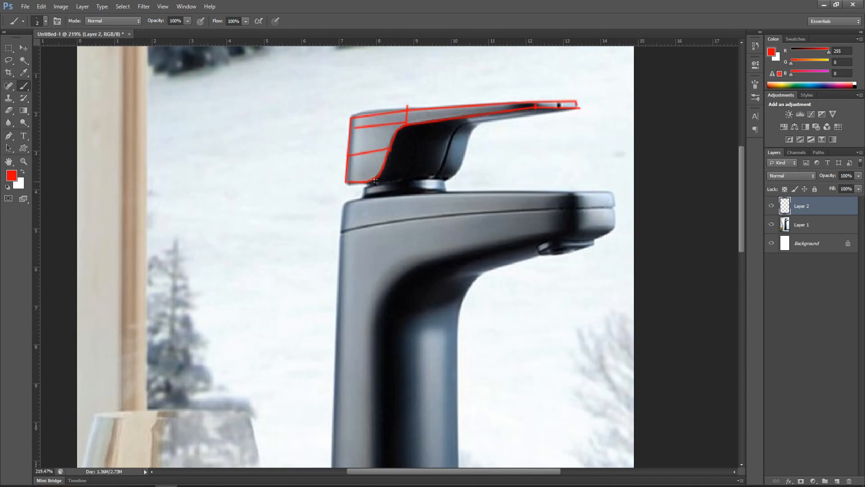
Add red guide lines down the rear block, across the lever, and over the neck and base of the handle.
left_click(374, 113, "shift")
left_click_drag(356, 127, 335, 129)
mouse_move(463, 151)
left_mouse_down("shift")
mouse_move(390, 151)
mouse_move(486, 114)
left_mouse_up("shift")
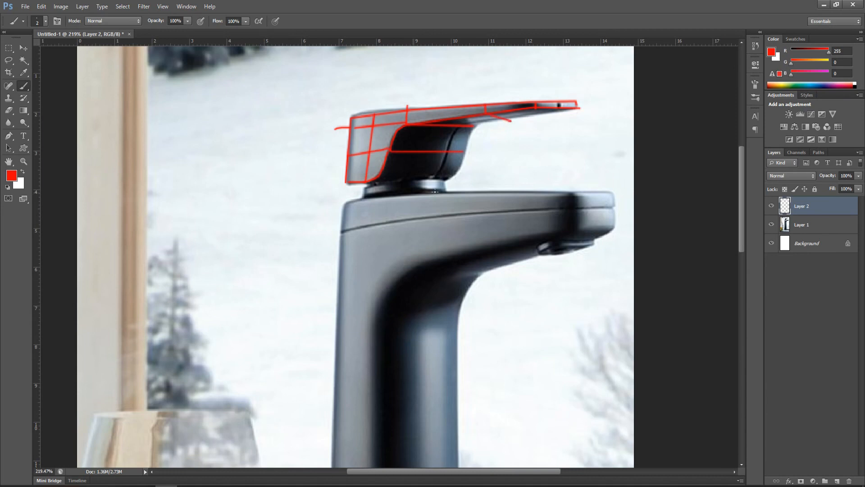
left_click_drag(372, 181, 453, 178)
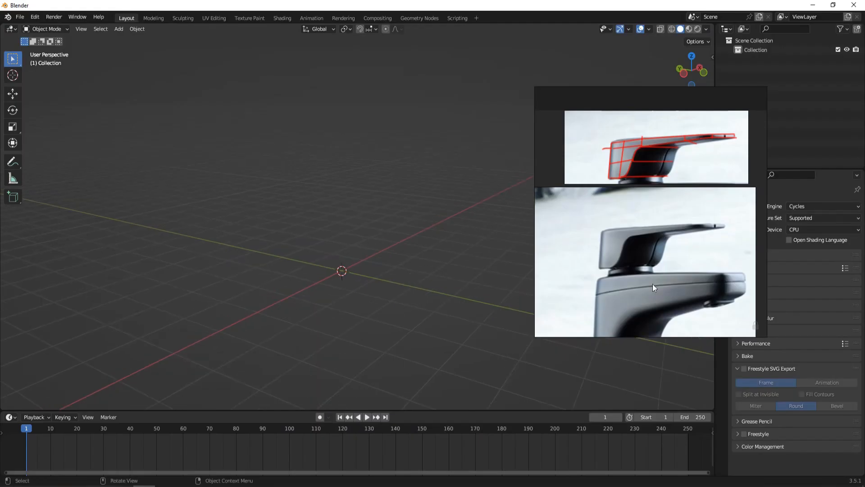
Switch to Blender and add a cube mesh at the world origin.
middle_click_drag(432, 233, 431, 195)
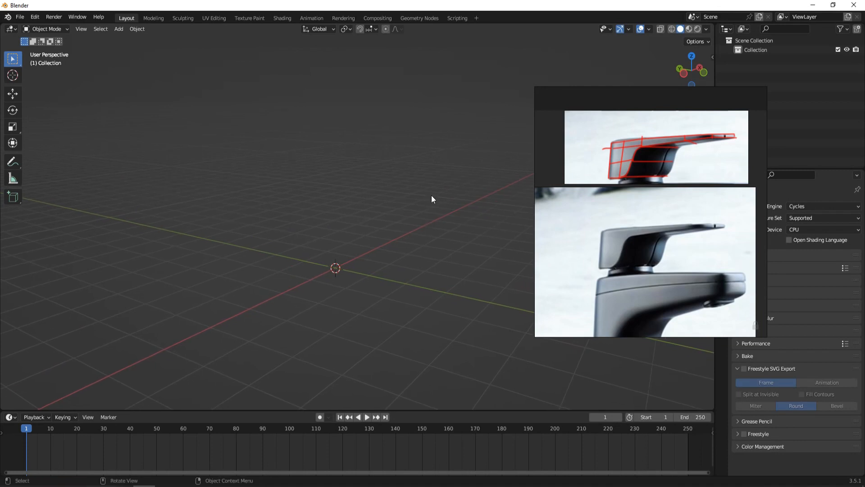
scroll(365, 273, "up", 2)
middle_click_drag(369, 275, 369, 243, "shift")
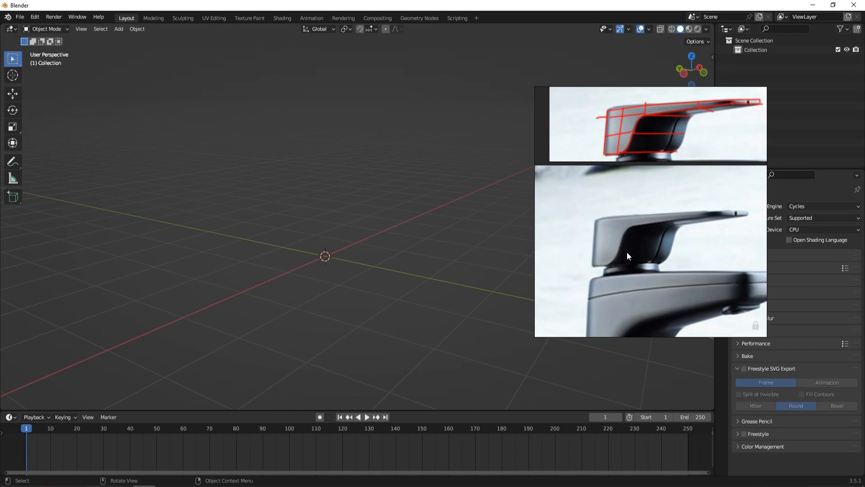
key("shift+a")
mouse_move(336, 180)
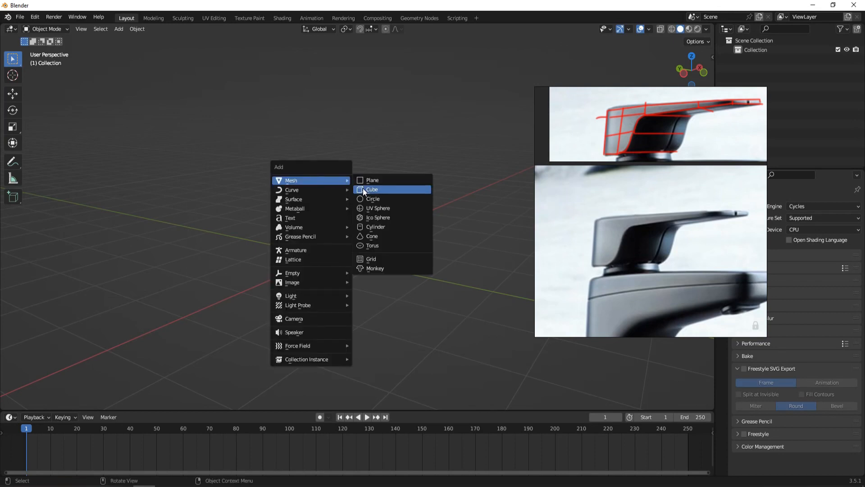
left_click(363, 188)
middle_click_drag(381, 210, 381, 221)
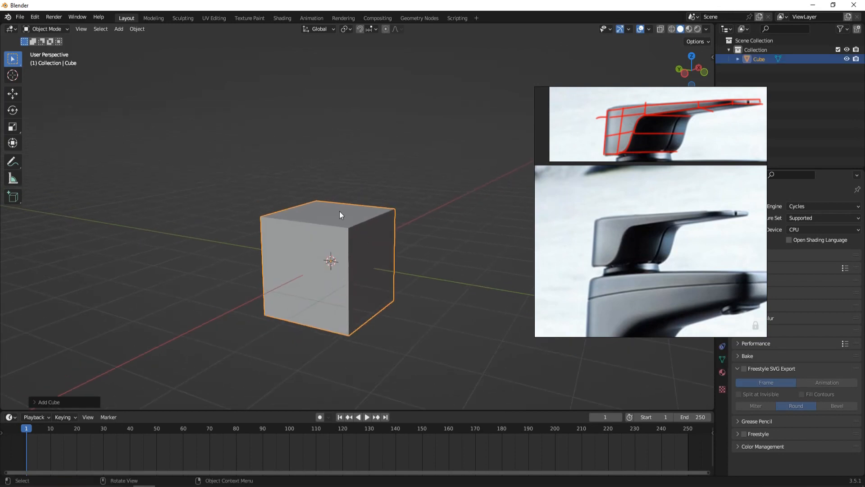
Move the cube up along Z until its base sits about on the ground grid.
key("shift+space")
key("g")
left_click_drag(332, 221, 363, 202)
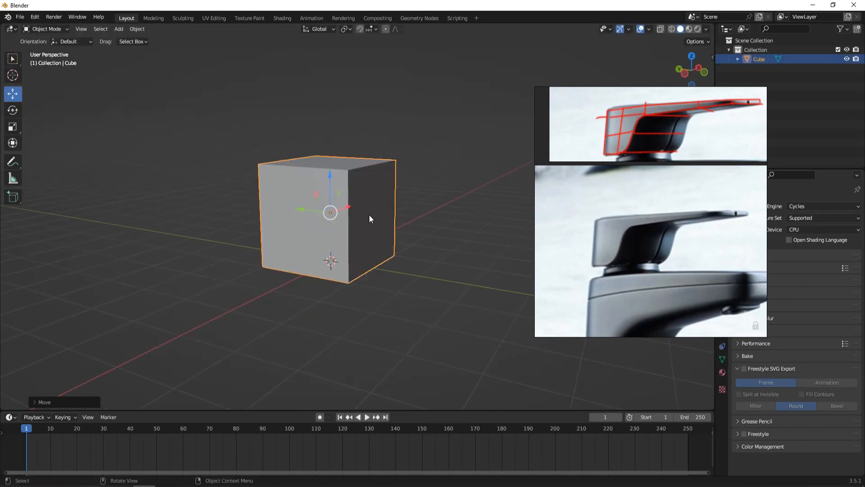
key("Tab")
key("Tab")
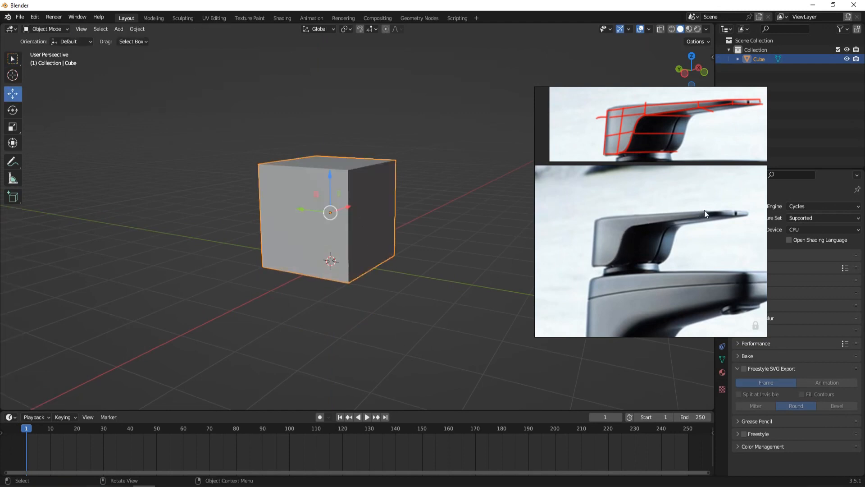
Cut a horizontal edge loop around the cube near its top to define the lever's thickness.
key("Tab")
key("ctrl+r")
left_click(354, 185)
left_click(362, 153)
left_click(367, 182)
Extrude the narrow upper front face outward about 3 m to form the lever.
scroll(372, 187, "down", 2)
middle_click_drag(366, 187, 313, 215, "shift")
key("3")
left_click(327, 195)
key("shift+space")
key("g")
key("e")
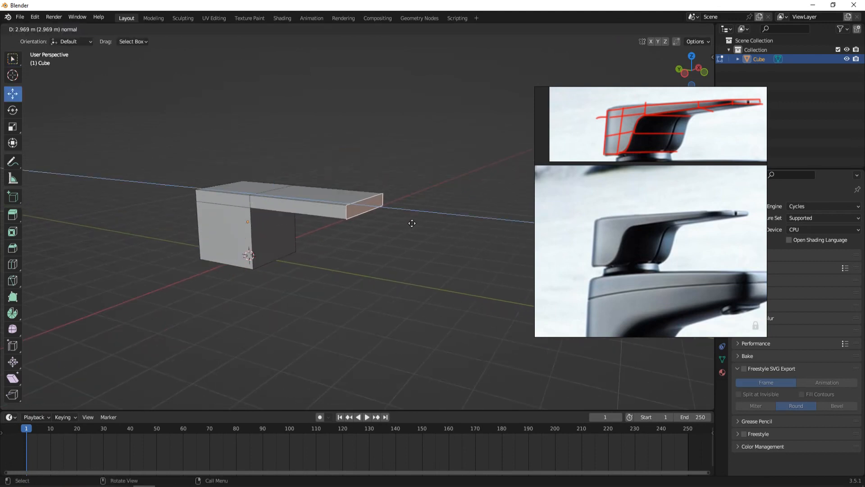
left_click(423, 219)
middle_click_drag(426, 218, 574, 274)
key("Tab")
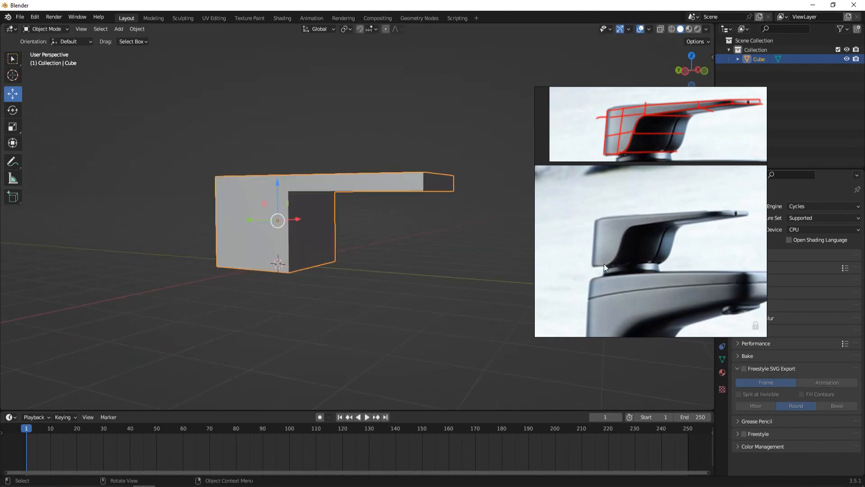
Bevel the block's lower front edge under the lever to form a sloped underside.
key("Tab")
left_click(334, 276)
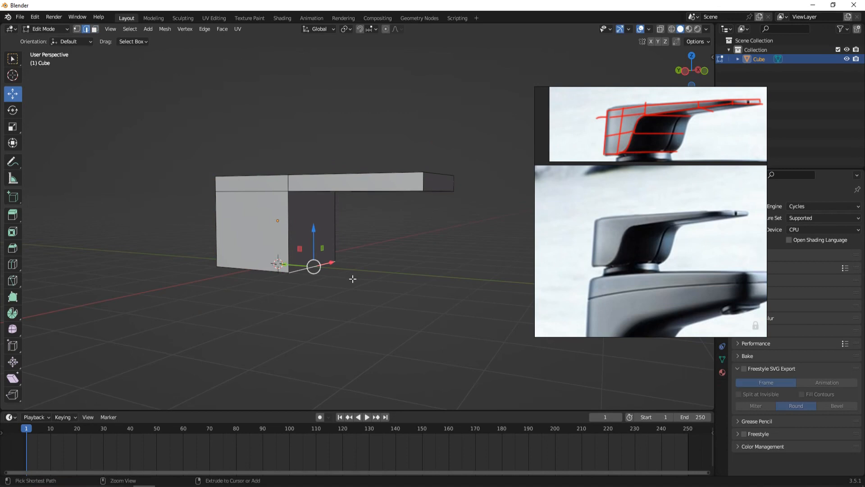
key("Tab")
right_click(352, 283)
key("Escape")
key("Tab")
key("ctrl+b")
left_click(382, 275)
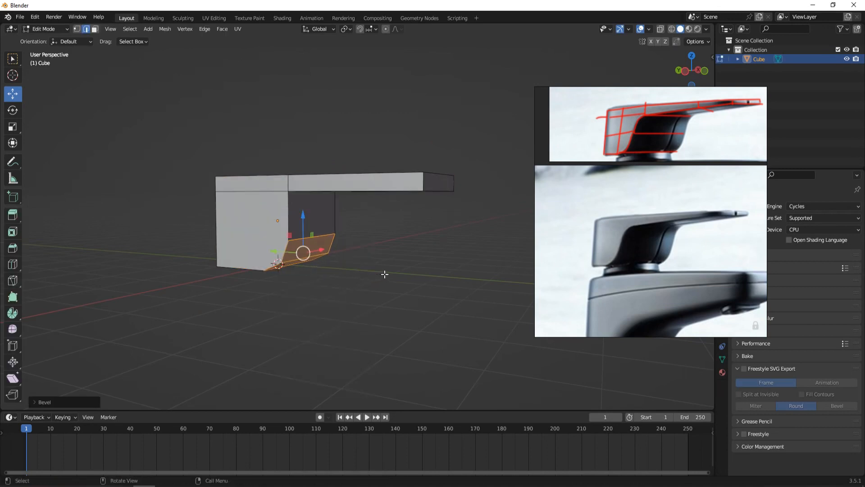
scroll(374, 278, "up", 1)
key("Tab")
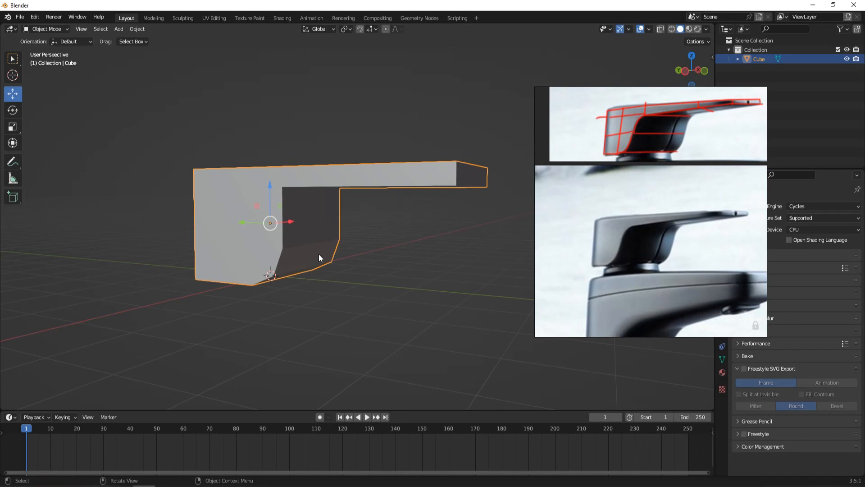
Cut a centred lengthwise edge loop that splits the handle into two halves.
middle_click_drag(318, 253, 385, 222)
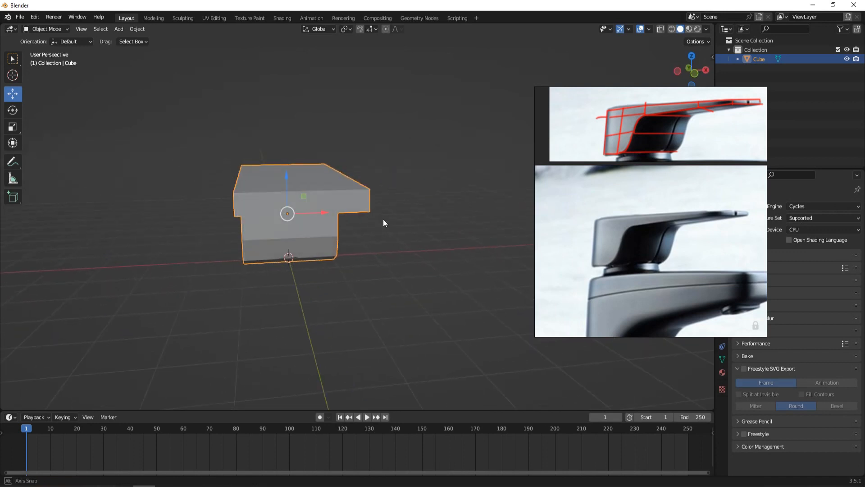
key("Tab")
key("ctrl+r")
left_click(288, 212)
right_click(283, 208)
Delete the faces of the handle's half on the positive X side, using wireframe display to select through the mesh.
key("z")
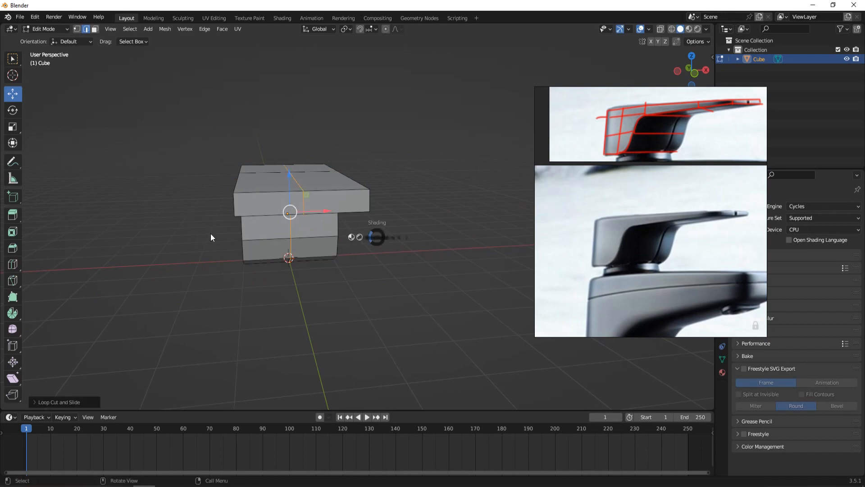
left_click(210, 234)
middle_click_drag(332, 252, 323, 252)
key("3")
left_click_drag(433, 332, 287, 116)
key("x")
left_click(380, 127)
key("ctrl+z")
key("x")
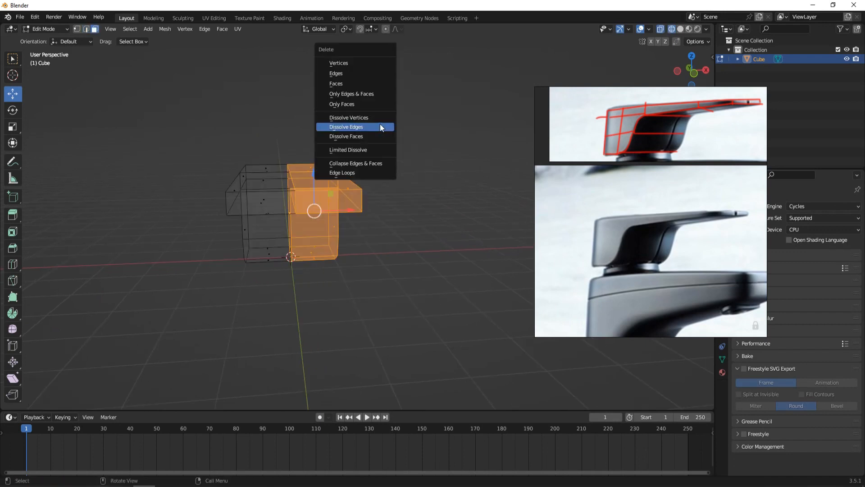
left_click(367, 88)
key("Tab")
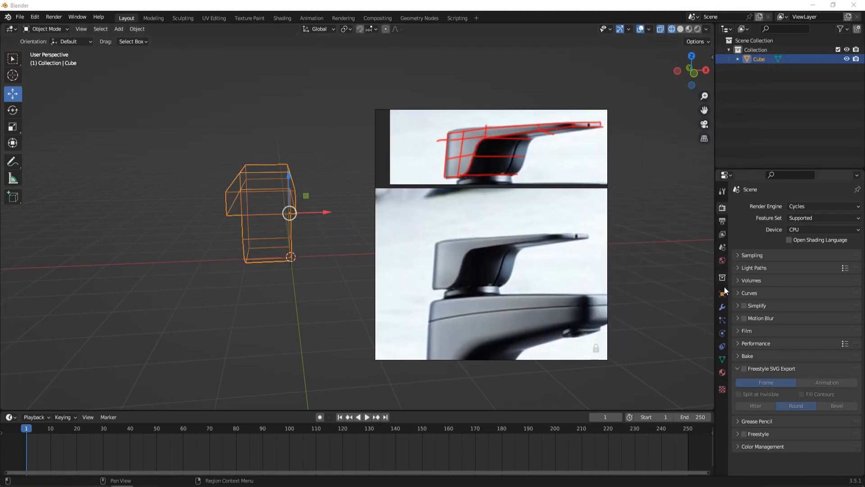
Add a Mirror modifier on the X axis to the half handle and return to solid shading.
left_click(723, 275)
left_click(743, 206)
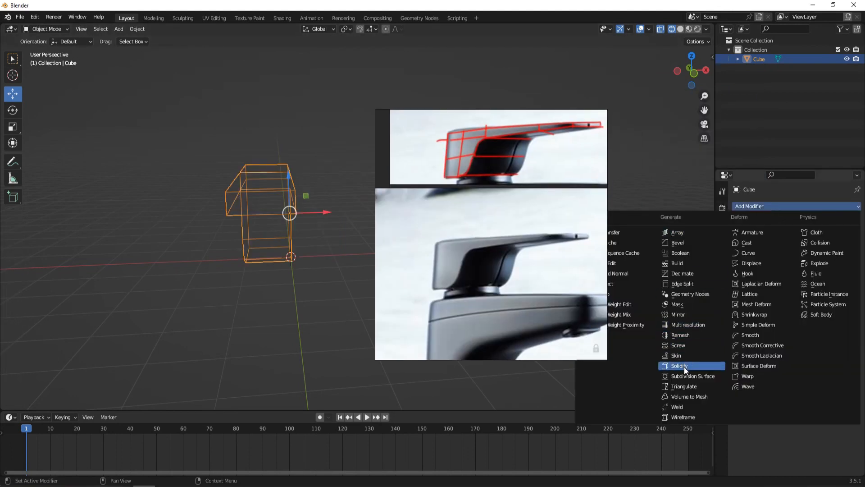
left_click(686, 316)
left_click_drag(564, 251, 718, 213)
scroll(457, 253, "up", 1)
left_click(455, 253)
middle_click_drag(415, 252, 334, 273)
key("shift+z")
scroll(420, 259, "down", 1, "alt")
middle_click_drag(335, 273, 362, 271)
Raise the lower edge of the lever's tip slightly along Z so the lever tapers toward its end.
left_click(402, 198)
key("Tab")
key("2")
key("3")
key("2")
left_click(423, 207)
left_click_drag(423, 180, 422, 165)
middle_click_drag(398, 266, 371, 284, "shift")
key("Tab")
left_click(381, 288)
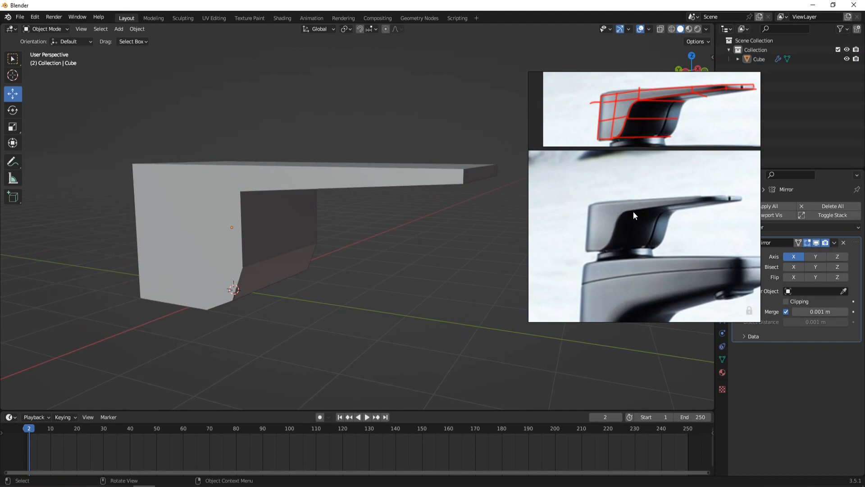
Bevel the inner corner edge between the lever and the block about 0.2 m wide with 2 segments.
middle_click_drag(252, 234, 280, 202)
left_click(280, 202)
key("Tab")
key("ctrl+b")
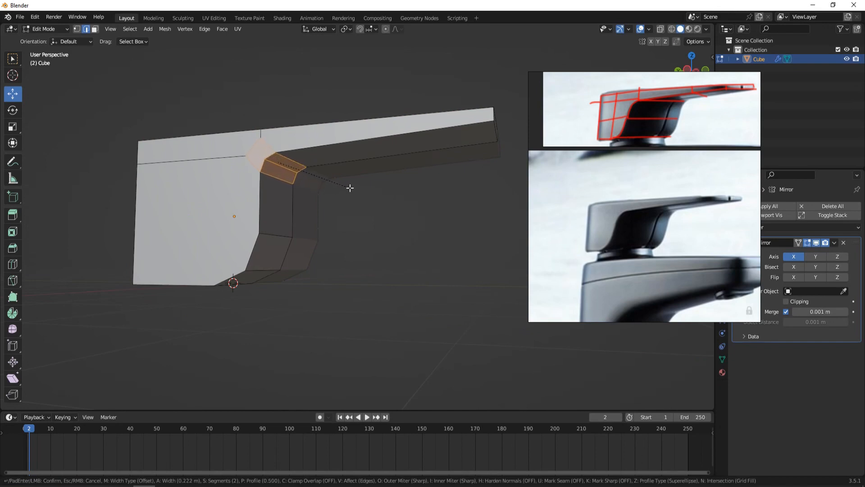
left_click(345, 186)
Bevel the block's rear vertical corner edges about 0.25 m wide with 2 segments.
middle_click_drag(318, 178, 336, 275)
double_click(326, 277)
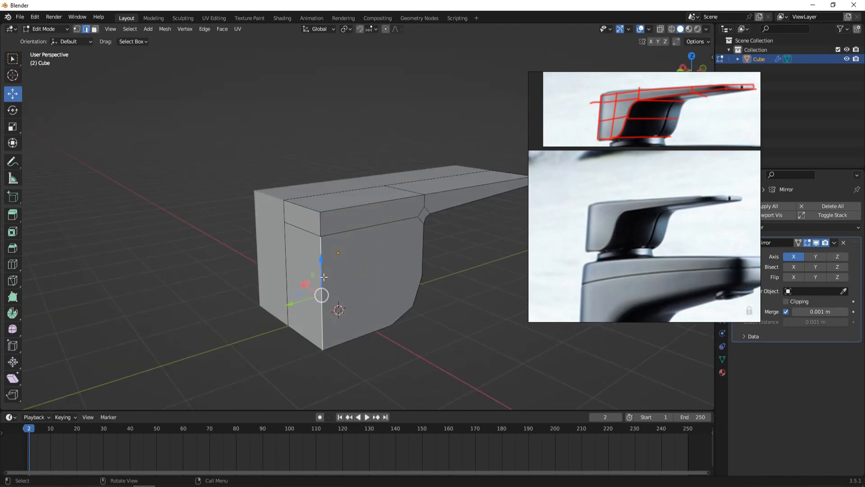
left_click(320, 227)
left_click(321, 268, "shift")
key("ctrl+b")
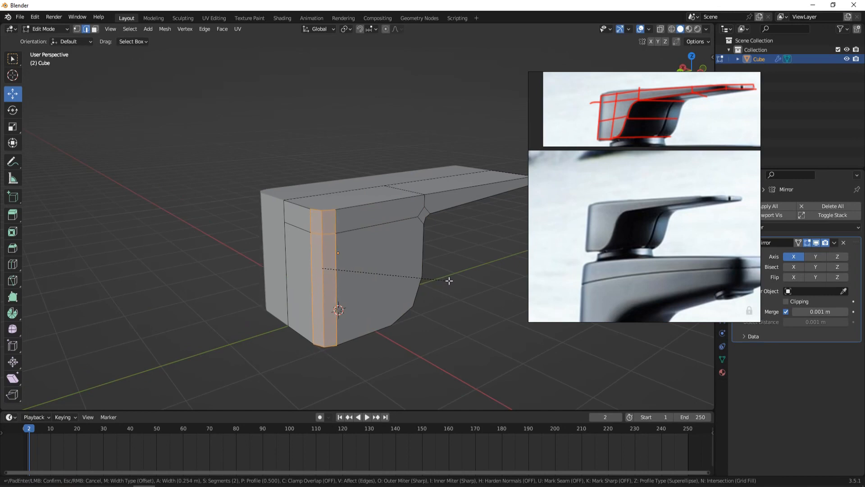
left_click(449, 281)
middle_click_drag(450, 281, 409, 291)
middle_click_drag(313, 243, 342, 243)
key("Tab")
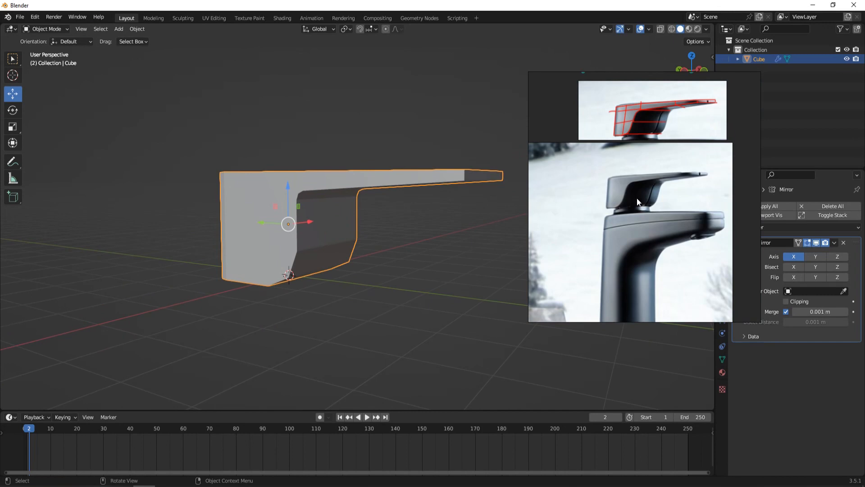
Bring the Blocking, Modelling, Refining and Detailing labels into view on the reference board and lock its canvas.
scroll(632, 200, "down", 4)
key("ctrl+r")
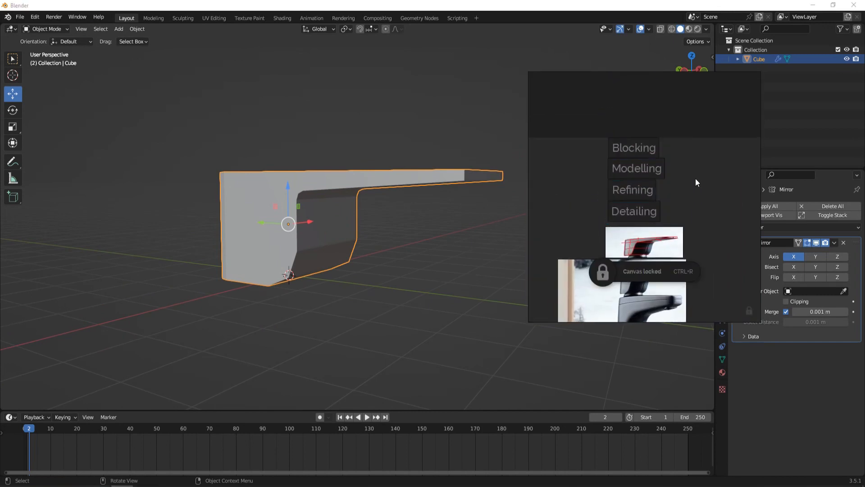
scroll(619, 175, "up", 2)
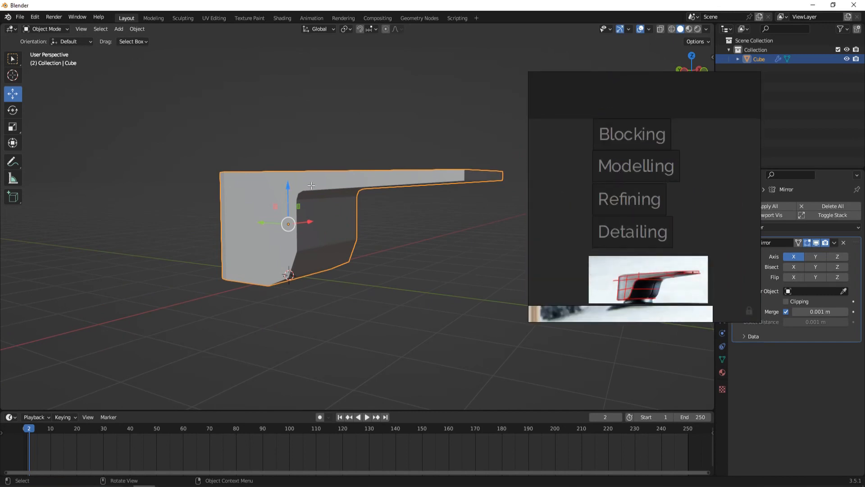
Examine the handle's topology in Edit Mode around the inner corner and the block's side face.
key("Tab")
middle_click_drag(405, 254, 411, 245)
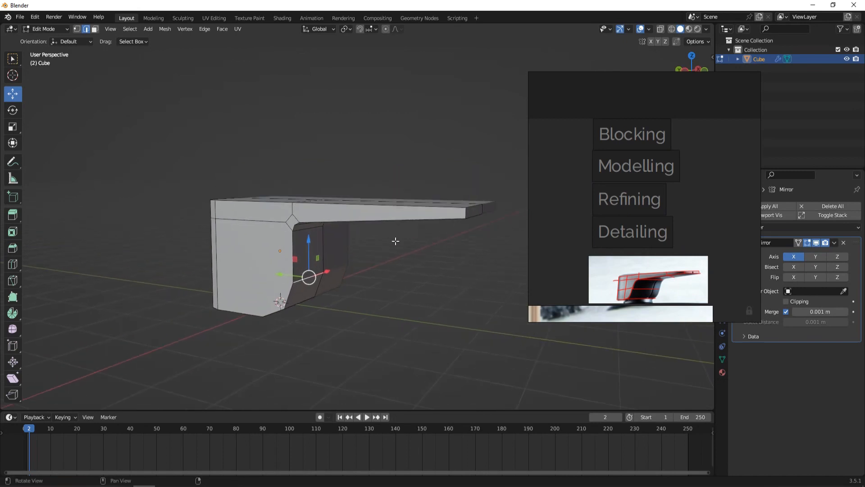
scroll(407, 242, "up", 2)
scroll(310, 220, "down", 1)
middle_click_drag(327, 242, 335, 230)
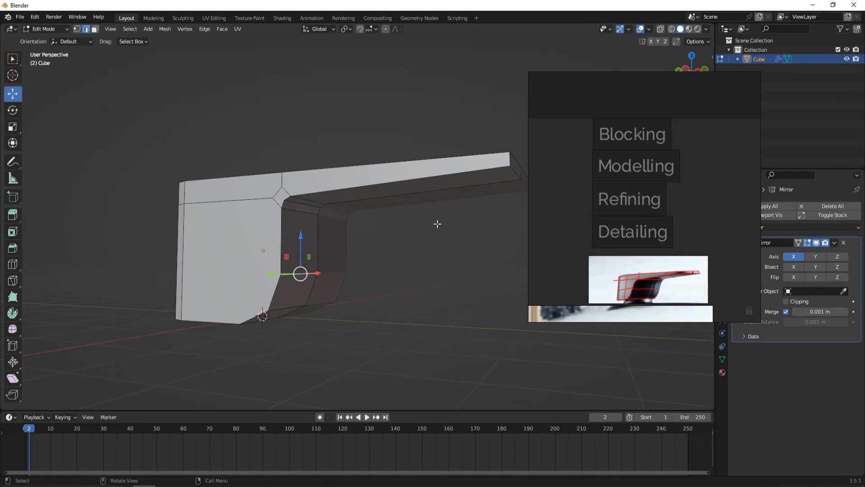
scroll(434, 225, "down", 2)
middle_click_drag(434, 225, 410, 238)
scroll(400, 239, "up", 2)
key("1")
key("3")
left_click(259, 244)
key("1")
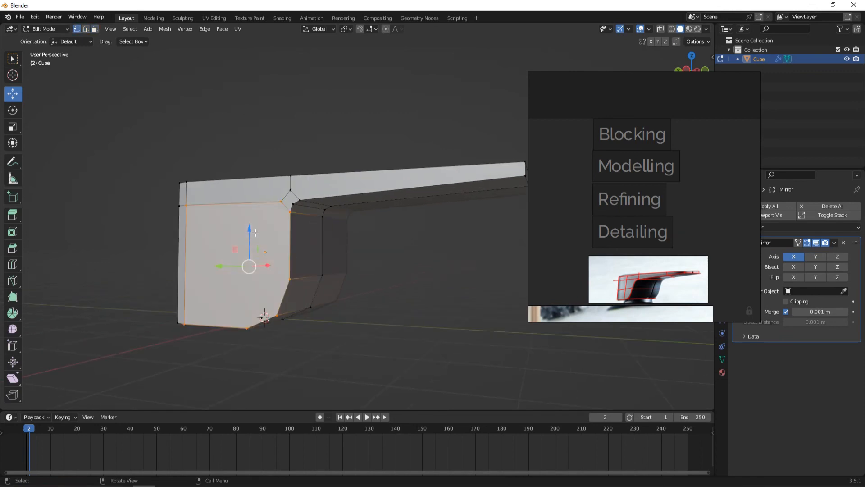
Dissolve the horizontal edges and the inner-corner edges on the handle's side to merge it into one face.
key("2")
left_click(287, 210)
left_click(287, 210, "shift")
left_click(296, 195, "shift")
key("x")
key("Escape")
key("x")
left_click(377, 285)
key("1")
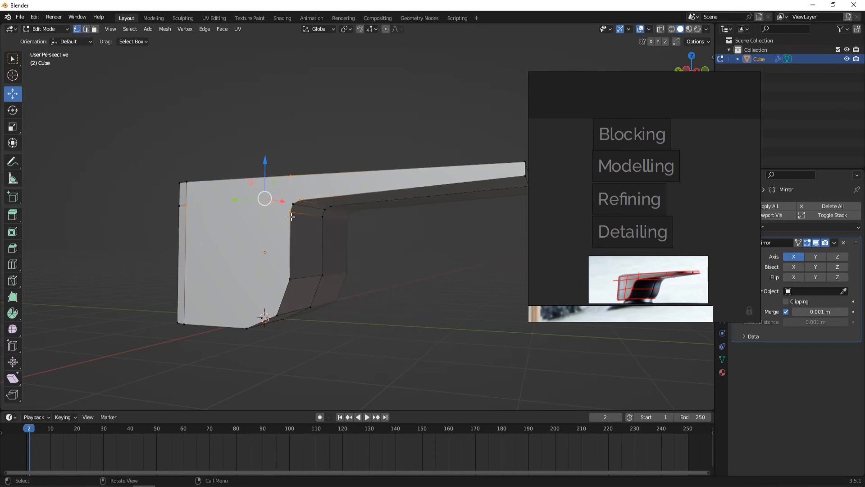
left_click(291, 217)
mouse_move(291, 217)
left_mouse_down("alt")
mouse_move(333, 232)
mouse_move(276, 232)
mouse_move(298, 219)
left_mouse_up("alt")
key("2")
left_click(256, 214)
left_click(256, 252, "shift")
left_click(262, 230)
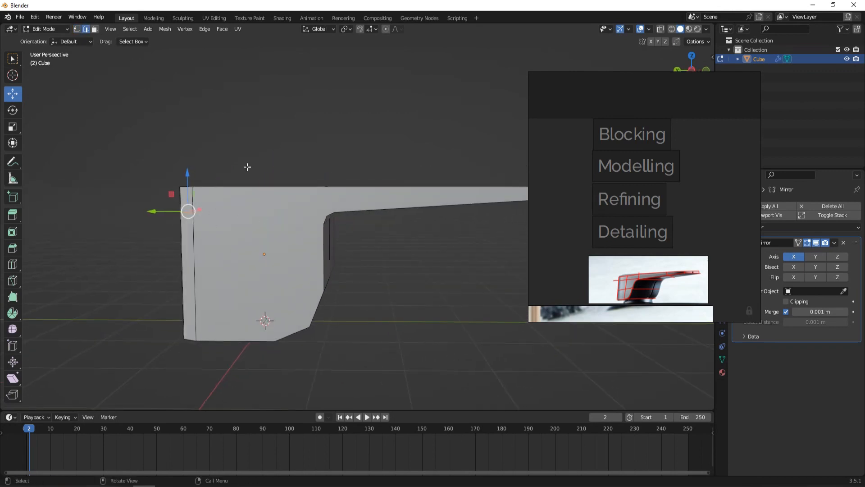
Set the transform snapping target to Vertex.
left_click(373, 30)
left_click(356, 68)
left_click_drag(123, 158, 347, 238, "alt")
middle_click_drag(348, 238, 336, 253)
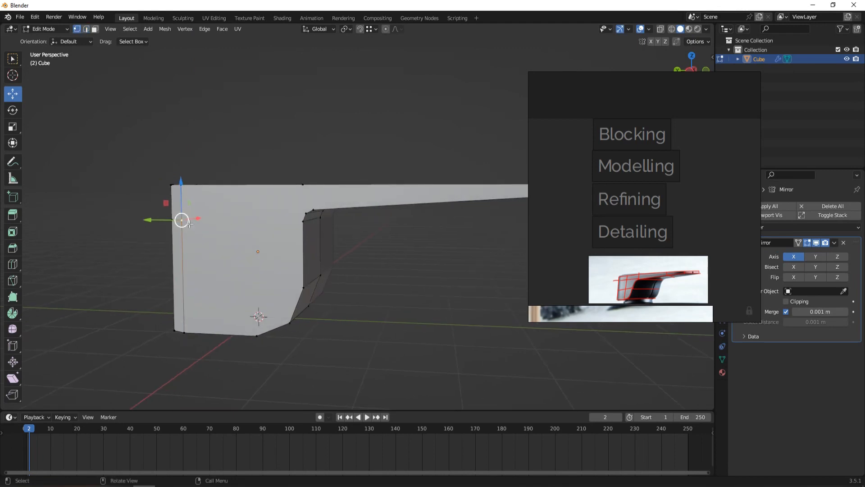
Connect the rear edge vertex to the inner corner across the handle's side, and align the top cut along Y with that corner.
left_click(303, 221, "shift")
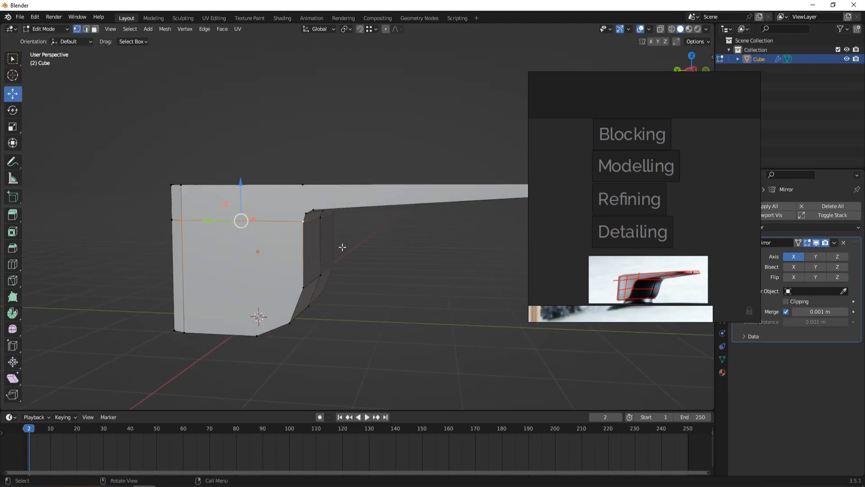
scroll(332, 228, "up", 3)
left_click(271, 206)
left_click(266, 158, "shift")
mouse_move(353, 222)
middle_mouse_down()
mouse_move(315, 253)
mouse_move(342, 234)
middle_mouse_up()
key("g")
key("y")
left_click(292, 270)
key("1")
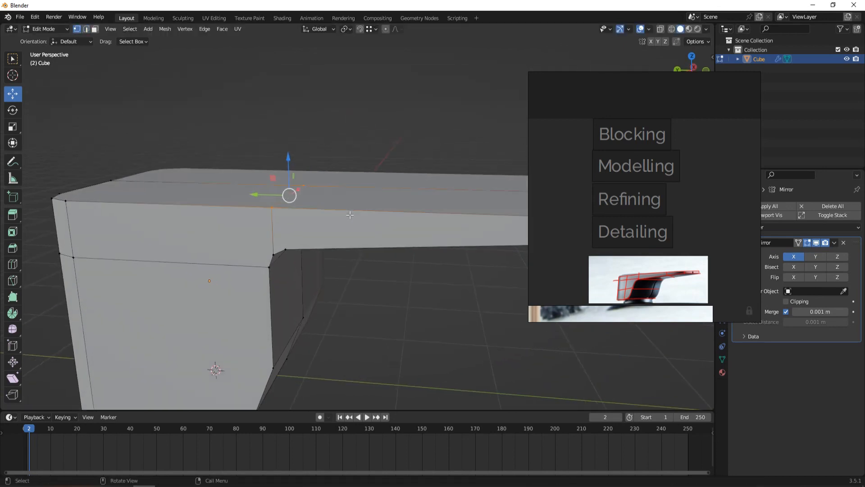
Cut an edge loop across the arm, align it along Y with the outer inner-corner vertex, and connect the two vertices vertically.
scroll(388, 214, "down", 1)
key("ctrl+r")
left_click(425, 213)
left_click(323, 214)
key("g")
key("y")
left_click(288, 216)
left_click(303, 212, "shift")
left_click(303, 213)
left_click(305, 244, "shift")
key("j")
left_click(388, 283)
Cut the block's rear strip just below the horizontal edge, align it along Z with the lower inner-corner vertex, and connect them.
middle_click_drag(388, 284, 379, 264)
key("ctrl+r")
left_click(170, 202)
left_click(171, 203)
key("g")
key("z")
left_click(235, 234)
left_click(333, 217)
left_click(168, 216, "shift")
key("j")
left_click(353, 276)
Cut the rear strip lower down, align it along Z with the block's lower bend vertex, and connect them across the side.
middle_click_drag(353, 275, 343, 254)
scroll(333, 253, "down", 1)
key("ctrl+r")
left_click(198, 255)
right_click(203, 256)
right_click(204, 256)
key("g")
key("z")
left_click(316, 274)
left_click(206, 271)
left_click(325, 273, "shift")
key("j")
left_click(400, 288)
middle_click_drag(400, 288, 404, 269)
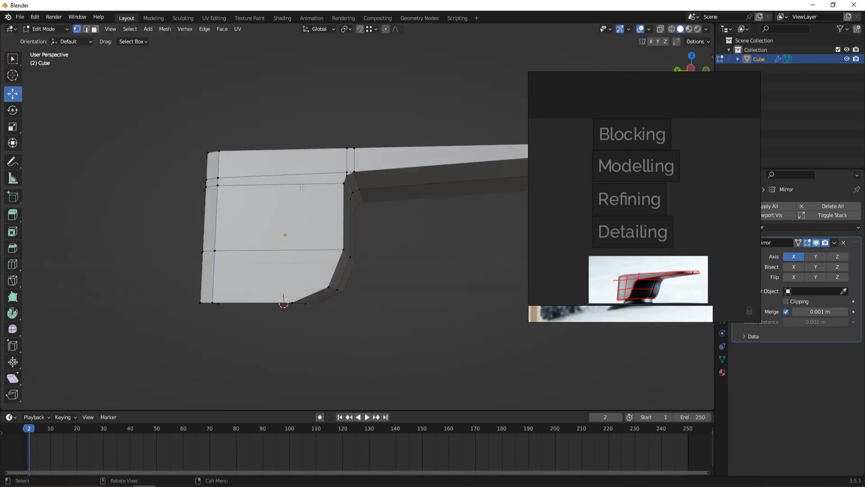
Add a vertical loop cut through the side's upper band and snap it along Y to the bottom vertex where the slope starts.
key("ctrl+r")
left_click(284, 174)
right_click(284, 173)
left_click_drag(248, 162, 295, 300, "ctrl")
middle_click_drag(363, 244, 390, 257)
Level the horizontal edges and a vertex below the upper band along Z by snapping them to neighbouring vertices.
key("2")
left_click(335, 215)
left_click(285, 215)
left_click(260, 213, "ctrl")
left_click_drag(271, 180, 426, 209, "ctrl")
middle_click_drag(426, 210, 374, 217)
key("1")
left_click(326, 215)
left_click_drag(326, 179, 391, 213, "ctrl")
middle_click_drag(383, 212, 308, 209)
Merge the two closely spaced vertices below the upper band.
scroll(308, 208, "up", 1)
left_click(327, 222)
left_click(328, 215, "shift")
key("m")
left_click(370, 264)
middle_click_drag(347, 258, 359, 257)
Select the path of vertices along the side's horizontal edge and snap its height to a neighbouring vertex.
left_click(278, 203)
middle_click_drag(279, 203, 301, 205)
left_click(223, 202, "ctrl")
scroll(252, 196, "down", 1)
left_click_drag(298, 175, 452, 210, "ctrl")
middle_click_drag(453, 209, 345, 333)
Connect the upper band's middle vertex straight down to the bottom vertex where the slope starts.
left_click(345, 333)
left_click(338, 198, "alt")
key("2")
left_click(337, 194)
key("1")
left_click(337, 368)
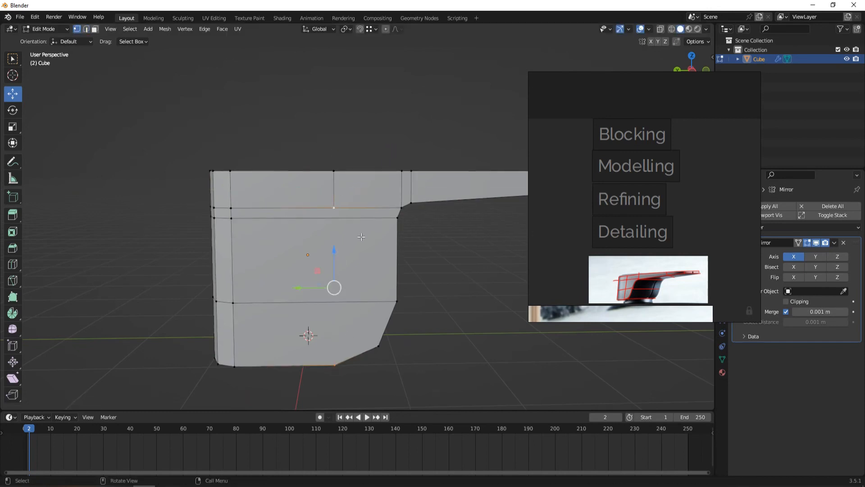
middle_click_drag(411, 309, 412, 334)
Add a cut on the top face's centre edge, snap it along Y to the side's middle vertex, and connect both across the top.
key("ctrl+r")
left_click(332, 211)
right_click(333, 210)
left_click(306, 210)
key("g")
key("y")
left_click(329, 254, "ctrl")
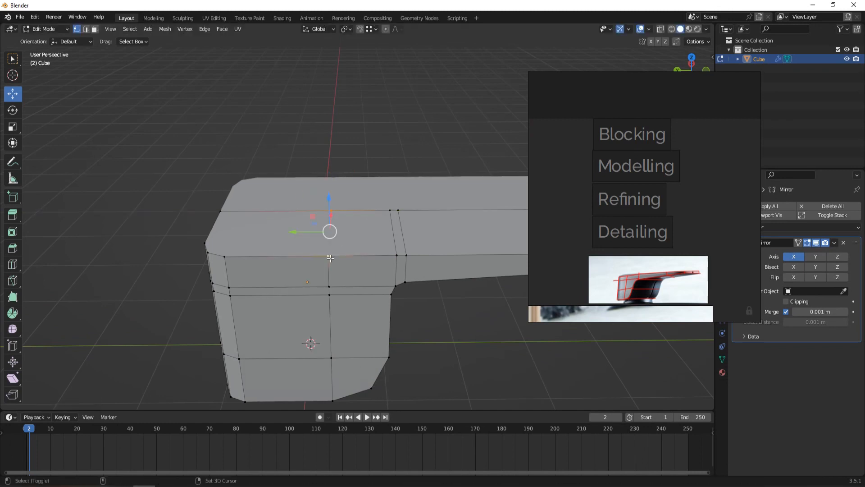
key("j")
Add another cut across the top face near the rear and snap it along Y to the rear chamfer's side vertex.
key("ctrl+r")
left_click(261, 216)
right_click(261, 217)
middle_click_drag(260, 218, 274, 218)
left_click(284, 215)
left_click_drag(252, 220, 258, 269, "ctrl")
left_click(259, 269)
left_click(293, 140)
middle_click_drag(302, 155, 345, 163)
Cut a lengthwise edge loop along the handle's top, align it with the rear corner vertex, and connect its open end.
key("ctrl+r")
left_click(452, 197)
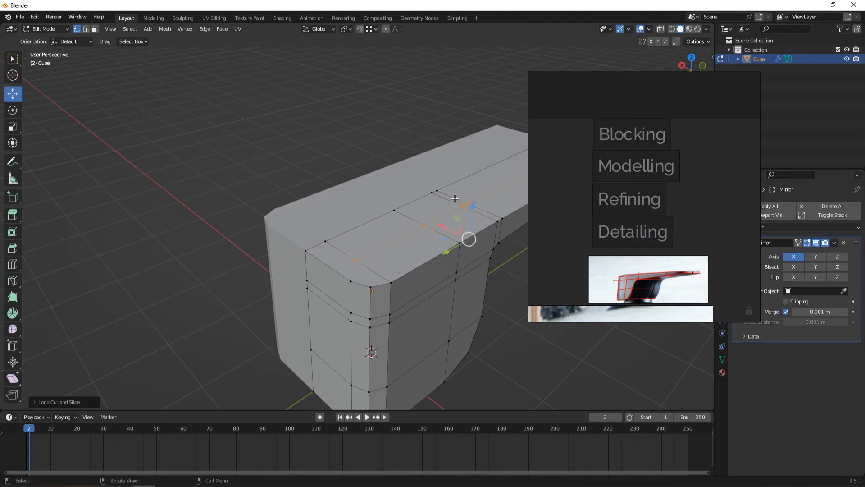
right_click(452, 197)
middle_click_drag(451, 198, 498, 203)
left_click_drag(344, 224, 355, 298)
left_click_drag(361, 330, 391, 289)
key("j")
left_click(435, 263)
middle_click_drag(434, 264, 421, 295)
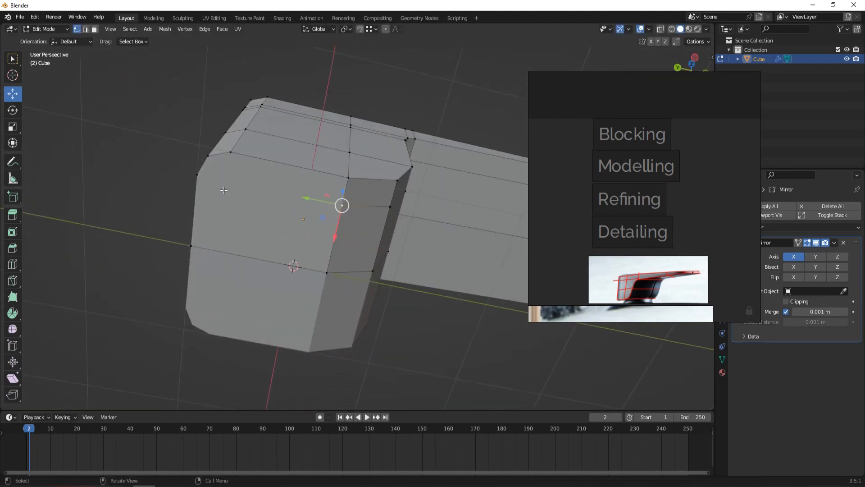
Add a cut across the block's underside, move it toward the rear to meet the chamfer corner, and connect the remaining vertices.
middle_click_drag(334, 274, 354, 272)
key("ctrl+r")
left_click(289, 246)
right_click(288, 247)
left_click_drag(259, 206, 229, 193)
left_click(275, 181)
left_click(284, 162, "shift")
middle_click_drag(365, 281, 351, 236)
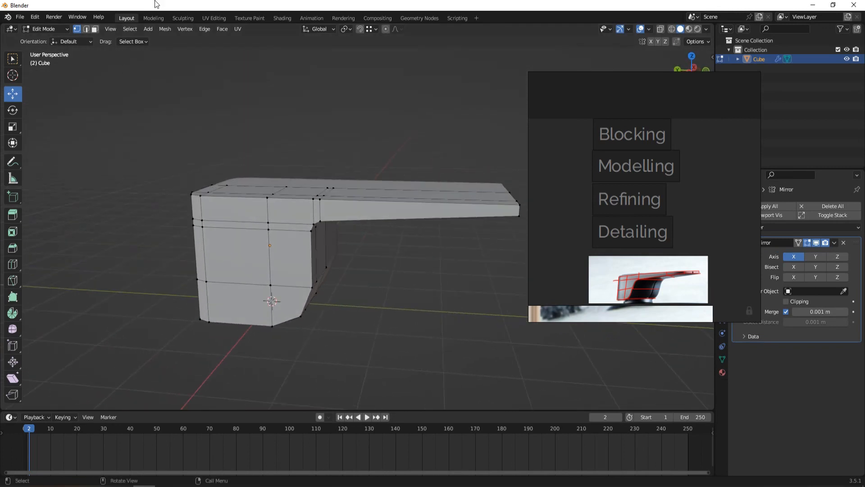
Check for n-gons by selecting all faces by sides with Number of Vertices 4 and Type Greater Than.
scroll(297, 213, "up", 2)
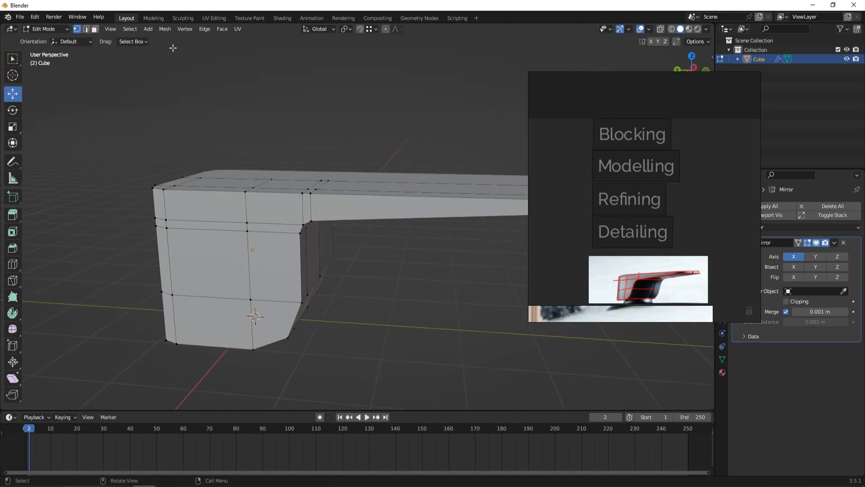
left_click(133, 29)
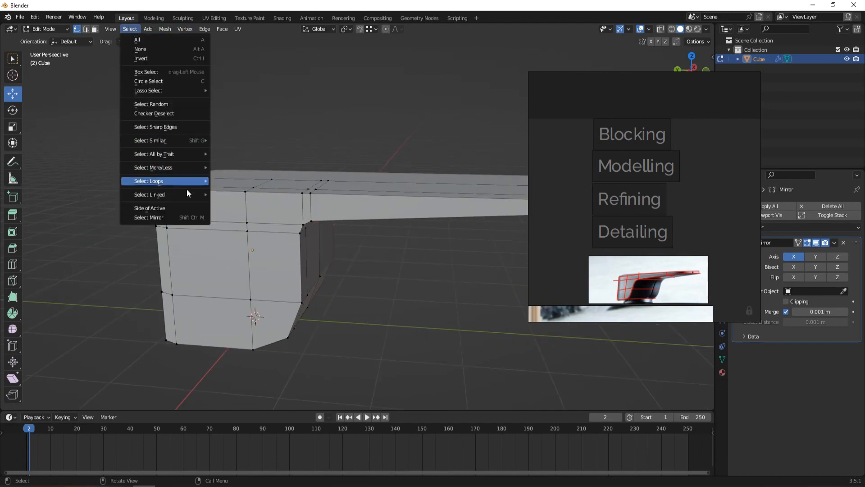
mouse_move(180, 153)
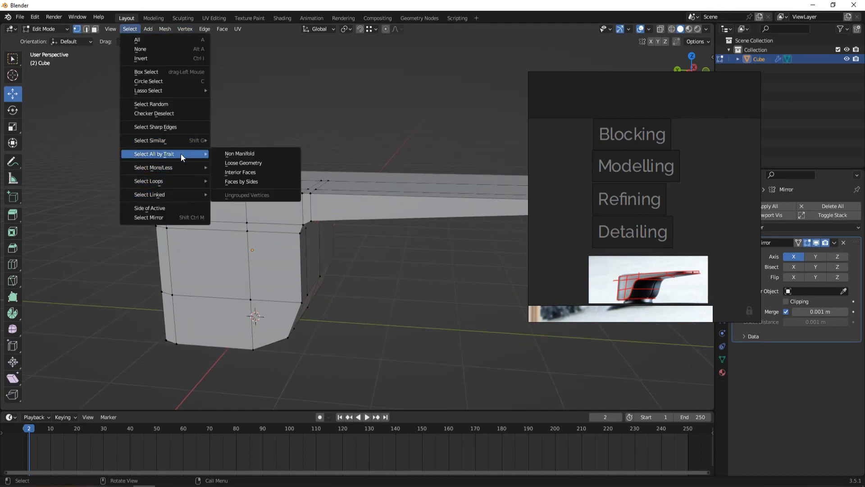
left_click(241, 182)
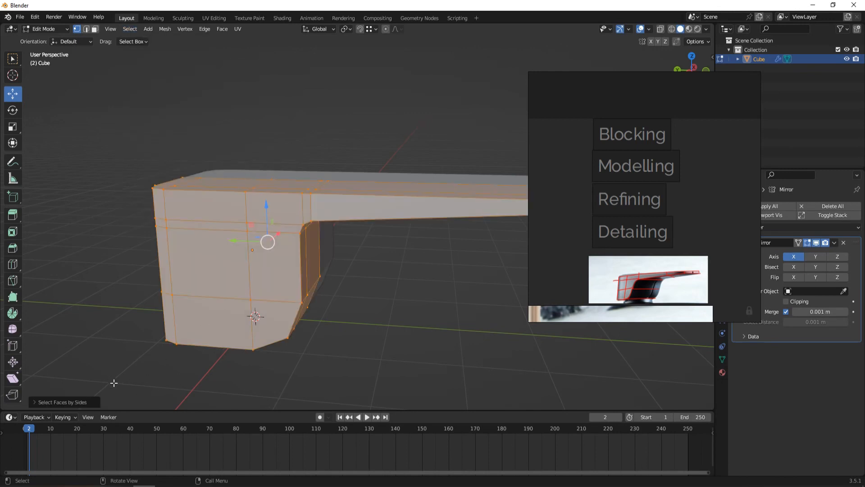
left_click(81, 402)
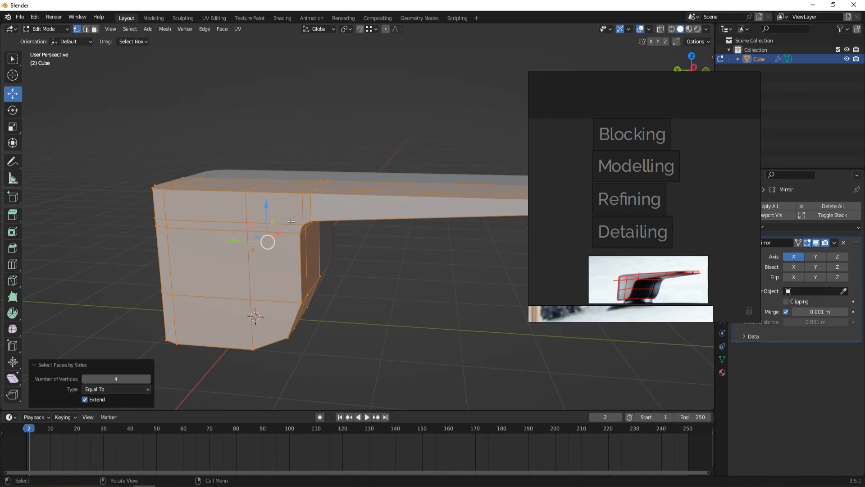
left_click(138, 389)
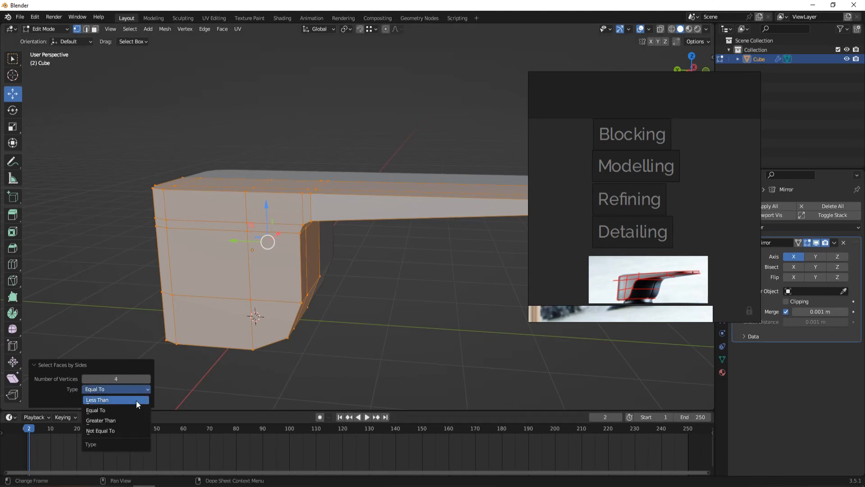
left_click(132, 418)
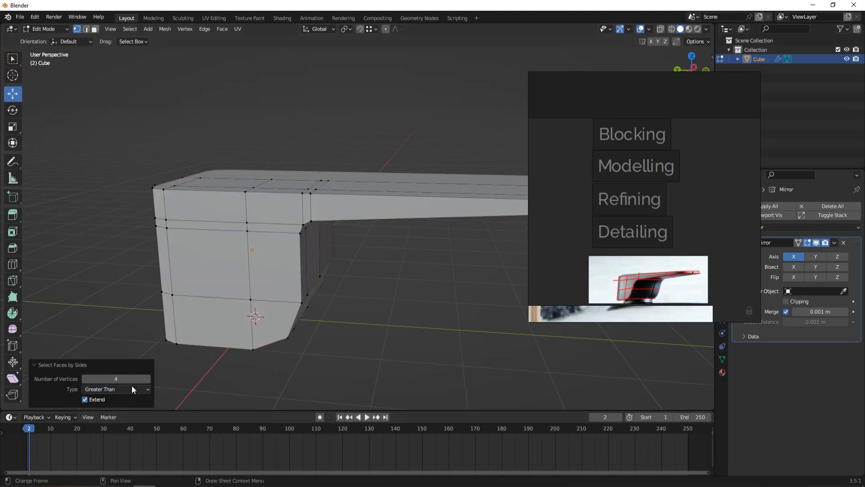
Dissolve the short edge crossing the sloped face on the block's underside.
mouse_move(425, 272)
middle_mouse_down()
mouse_move(377, 280)
mouse_move(242, 226)
mouse_move(257, 194)
mouse_move(332, 198)
mouse_move(266, 228)
middle_mouse_up()
key("shift+z")
key("shift+z")
key("2")
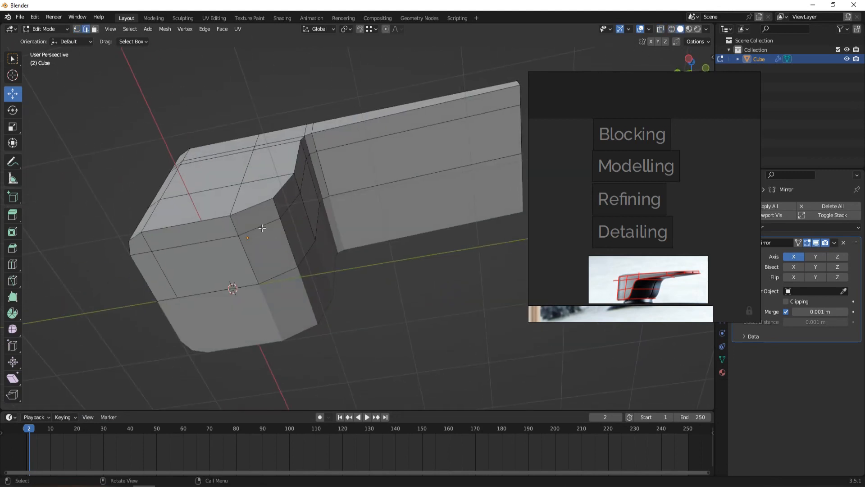
right_click(370, 269)
left_click(366, 268)
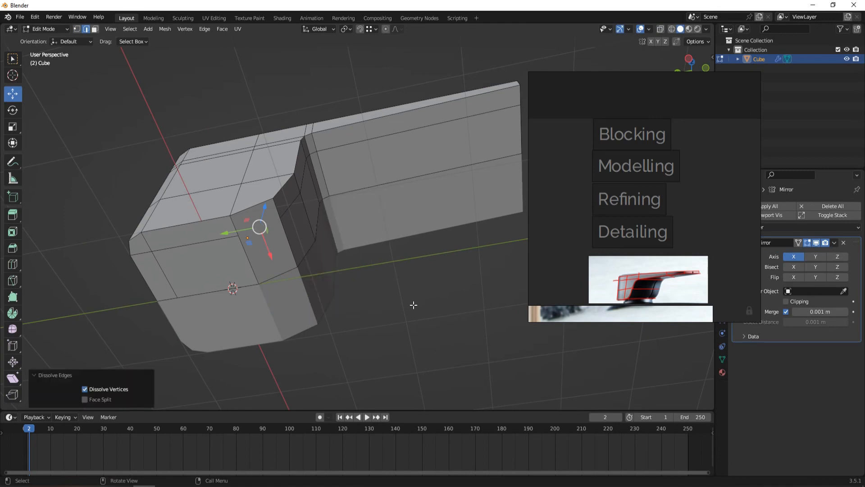
middle_click_drag(412, 303, 409, 313)
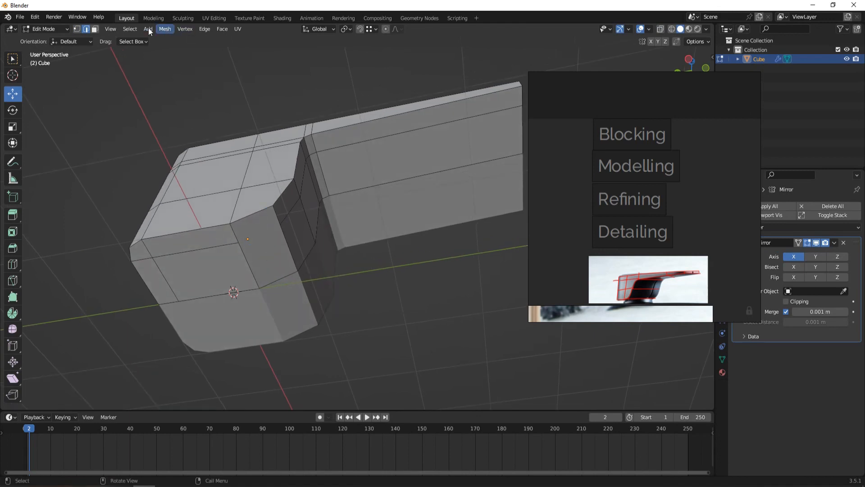
Select the faces with more than four vertices again, and undo the test edge dissolve.
left_click(129, 29)
mouse_move(178, 155)
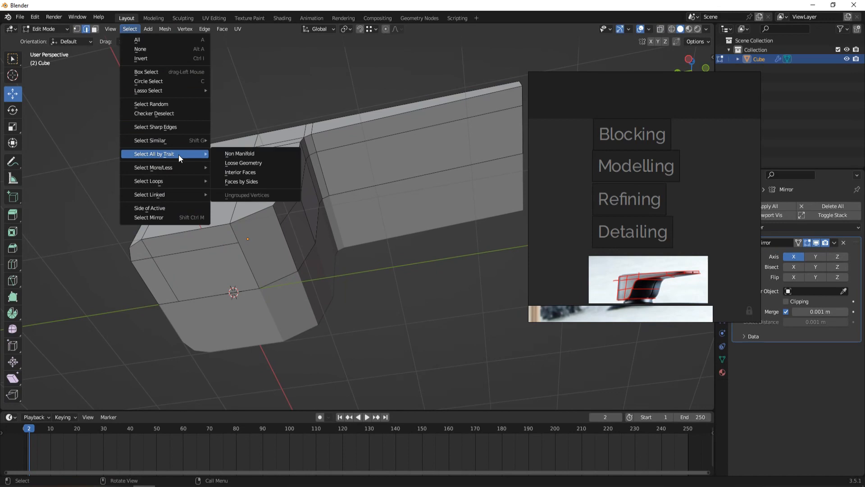
left_click(248, 181)
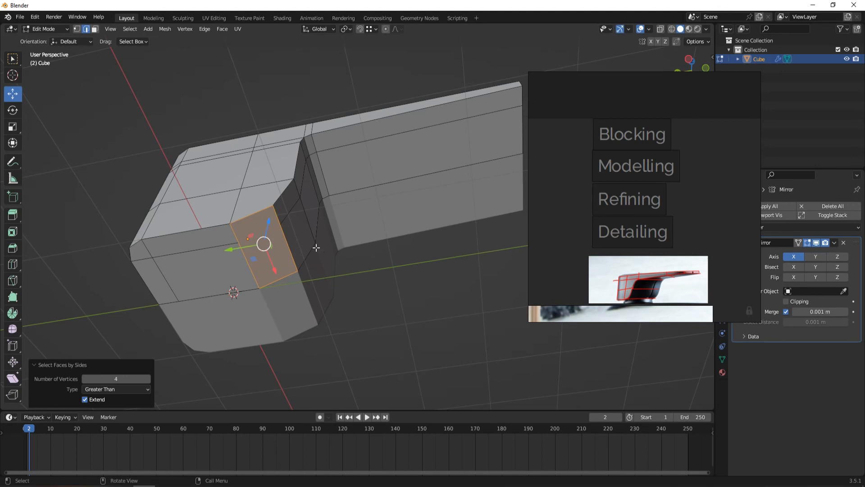
scroll(317, 247, "down", 3)
scroll(404, 282, "up", 3)
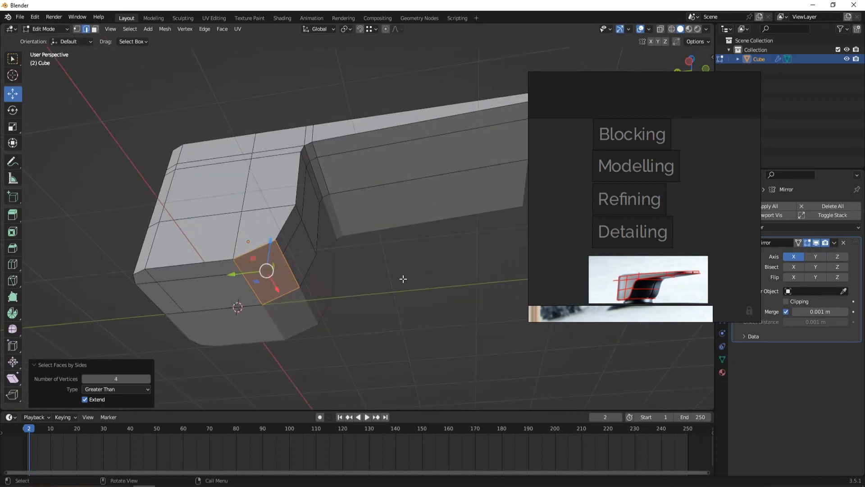
key("ctrl+z")
scroll(412, 285, "down", 2, "alt")
Add a Subdivision Surface modifier to the handle in Object Mode and shade it smooth.
middle_click_drag(412, 285, 361, 331)
key("Tab")
middle_click_drag(349, 283, 350, 309)
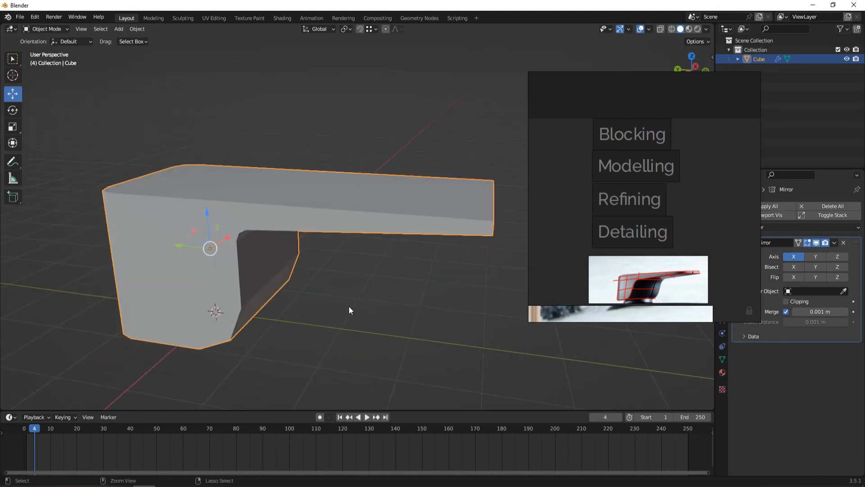
left_click(768, 226)
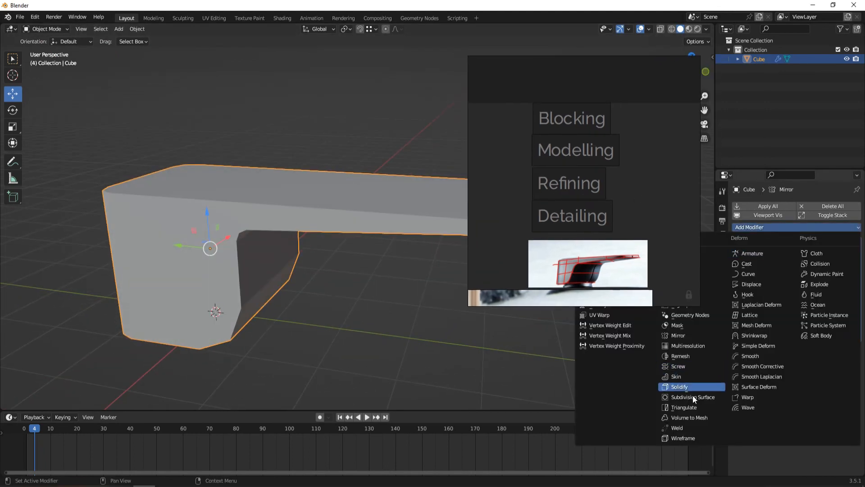
left_click(696, 396)
right_click(425, 204)
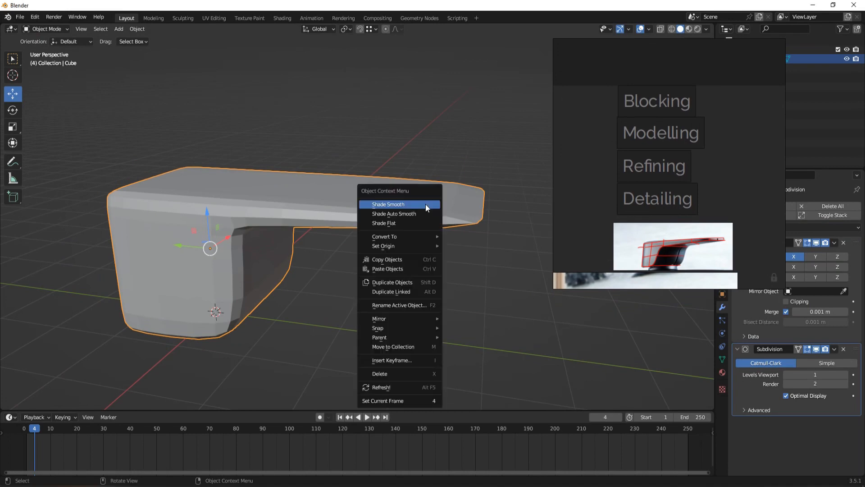
left_click(425, 204)
left_click(447, 292)
Turn on the wireframe overlay to show the edge flow on the smoothed handle.
middle_click_drag(448, 292, 396, 212)
left_click(397, 212)
left_click(430, 258)
key("shift+w")
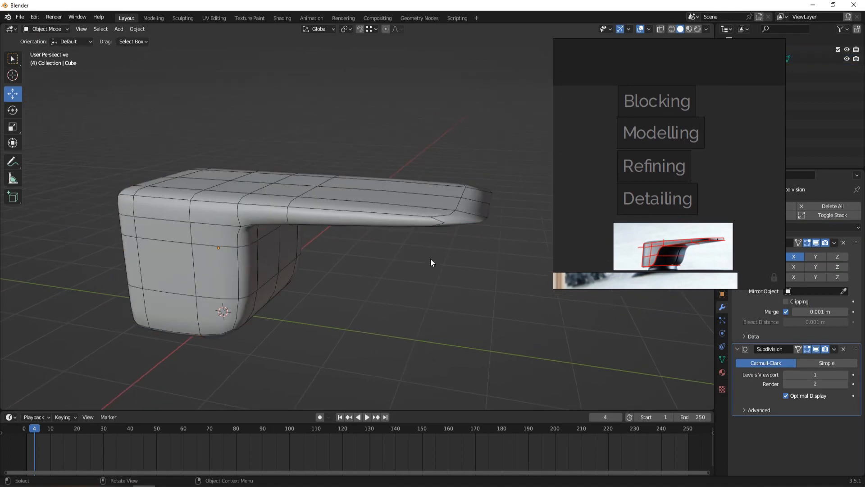
middle_click_drag(420, 293, 399, 216)
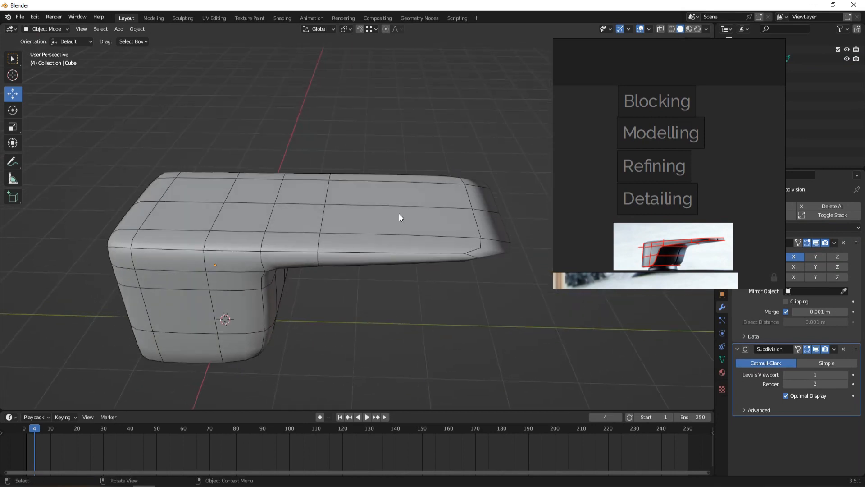
Add a loop cut across the arm and slide it close to the tip to tighten the end.
key("Tab")
key("ctrl+r")
left_click(386, 208)
left_click(473, 215)
key("Tab")
middle_click_drag(420, 302, 413, 263)
Set the Subdivision modifier's viewport level to 2 and inspect the handle from below.
left_click(413, 284)
middle_click_drag(333, 245, 287, 240)
left_click(288, 240)
left_click(845, 375)
middle_click_drag(425, 299, 344, 283)
left_click(410, 278)
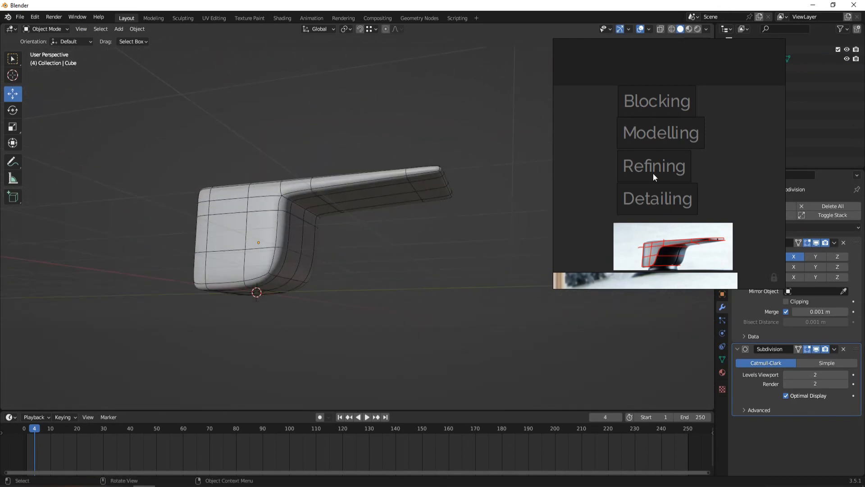
Turn off the wireframe overlay to view the smoothed handle without edge lines.
middle_click_drag(476, 197, 302, 257)
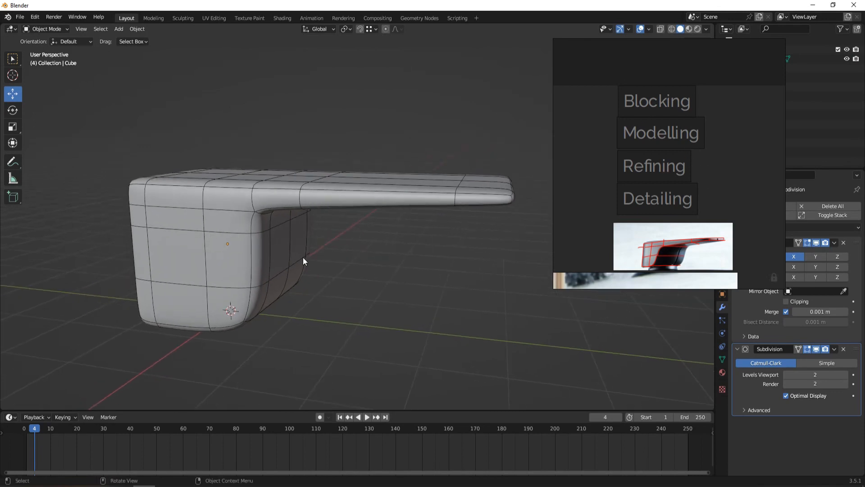
left_click(303, 257)
left_click(373, 266)
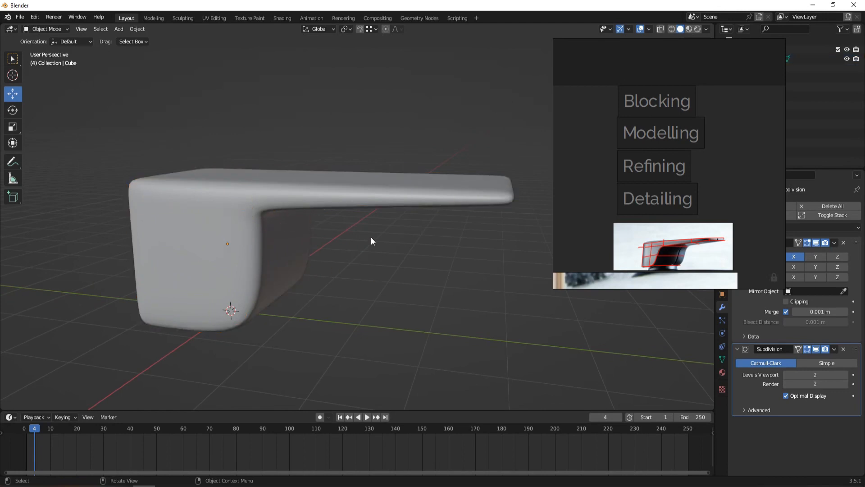
middle_click_drag(410, 187, 387, 270)
Select the edges outlining the handle's side profile, around the body, arm and tip, in Edit Mode.
left_click(310, 234)
key("Tab")
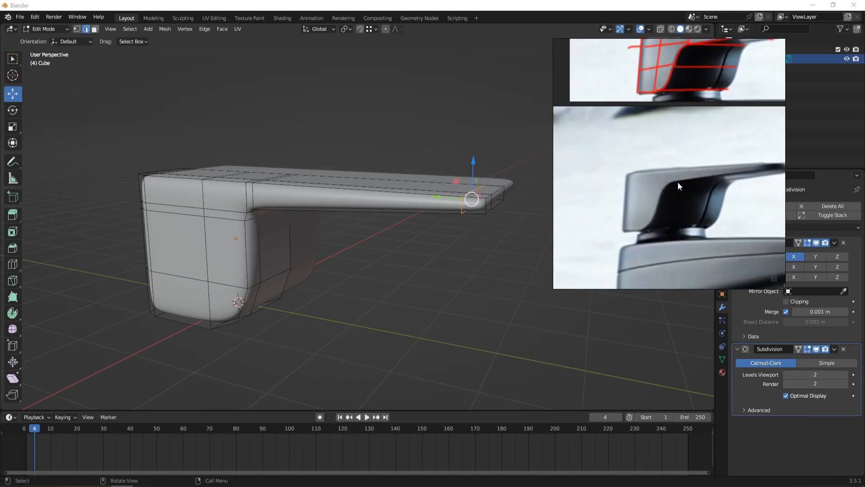
left_click(238, 258)
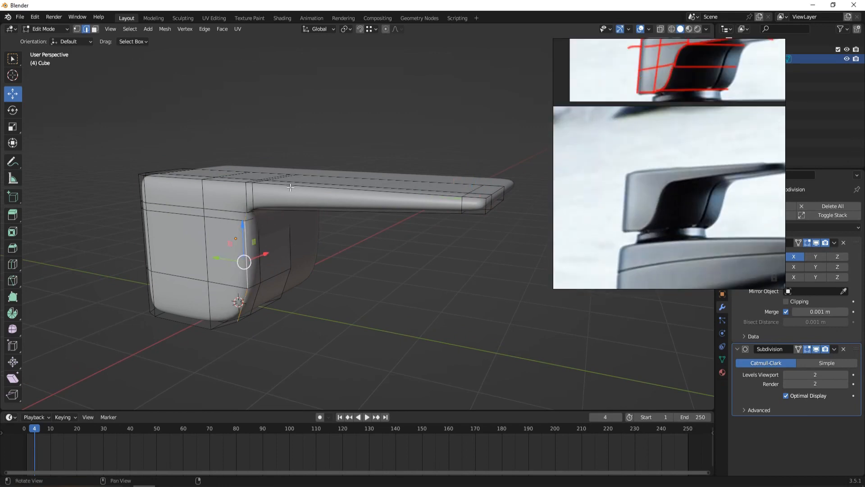
left_click_drag(290, 187, 283, 154, "alt")
double_click(300, 161, "shift")
double_click(218, 309, "shift")
left_click_drag(227, 304, 327, 290, "alt")
double_click(339, 275, "shift")
double_click(324, 189, "shift")
double_click(234, 284, "shift")
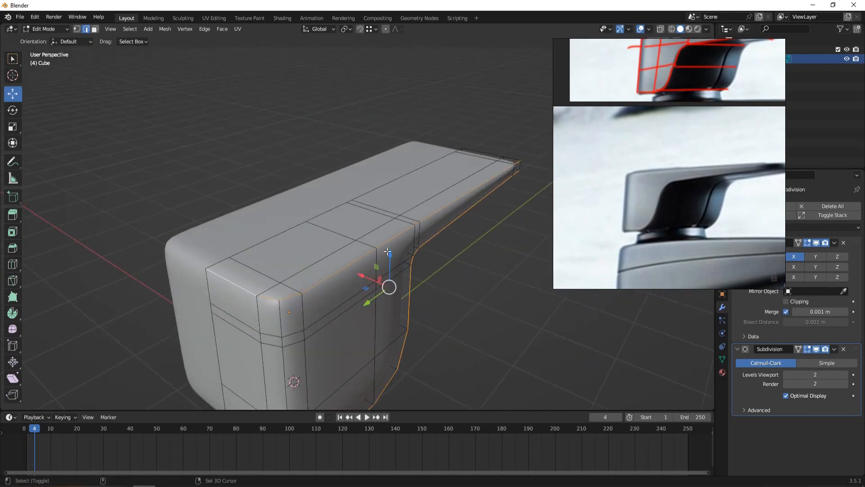
Apply the handle's scale in Object Mode and return to editing its mesh.
left_click_drag(387, 252, 333, 207, "alt")
scroll(333, 207, "down", 2)
key("Tab")
key("ctrl+a")
left_click(346, 203)
key("Tab")
Bevel the selected side-profile edges with 2 segments, about 0.02 m wide, to sharpen the handle's side border.
scroll(440, 214, "up", 2)
left_click_drag(441, 214, 467, 270, "alt")
key("ctrl+b")
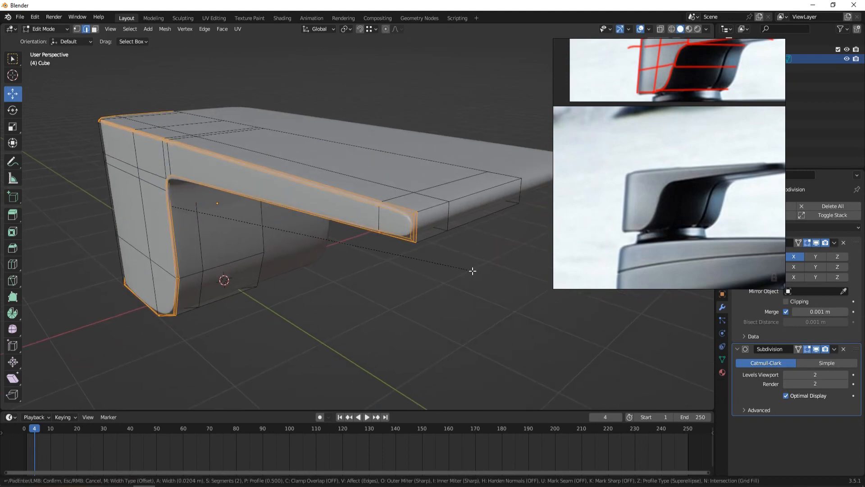
left_click(472, 271)
key("Tab")
left_click_drag(472, 266, 471, 247, "alt")
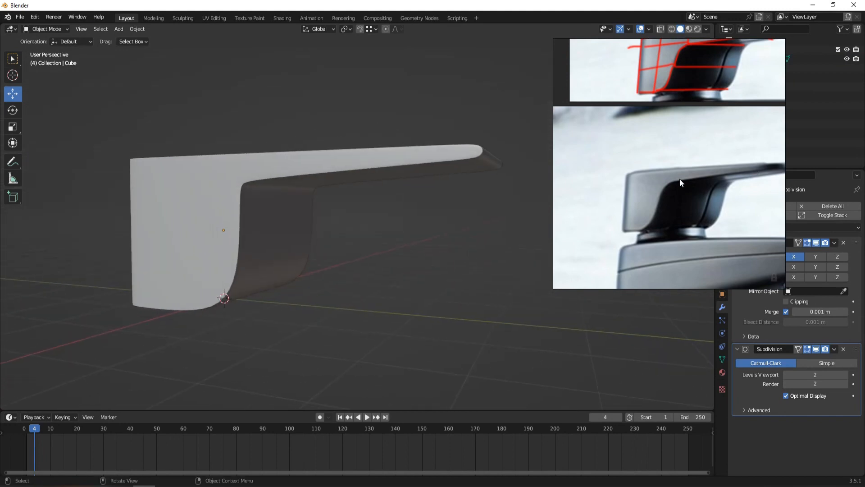
Move the lower front vertices of the body backward in the side view so its front face slopes like the photo.
left_click(253, 220)
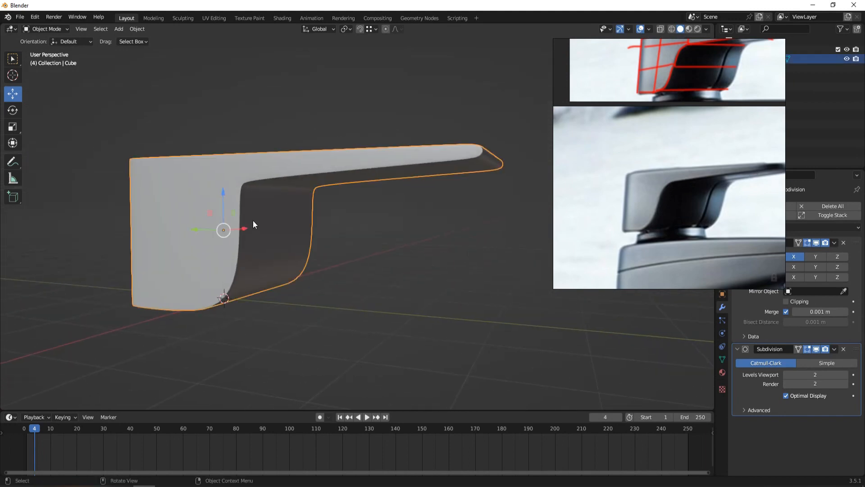
key("ctrl+KP_3")
key("Tab")
left_click(337, 249)
key("z")
left_click(330, 276)
left_click_drag(357, 335, 224, 241)
key("z")
left_click(329, 278)
left_click_drag(233, 281, 210, 279)
key("Tab")
middle_click_drag(427, 287, 288, 284)
key("Tab")
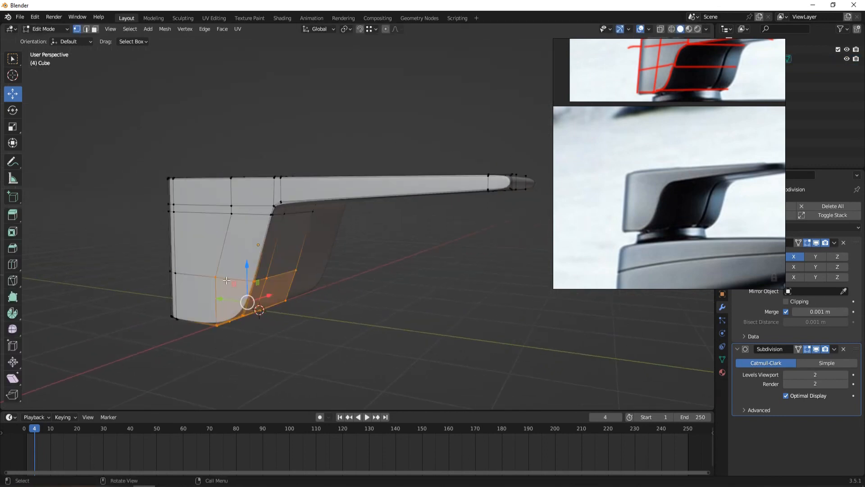
left_click(221, 295)
key("Tab")
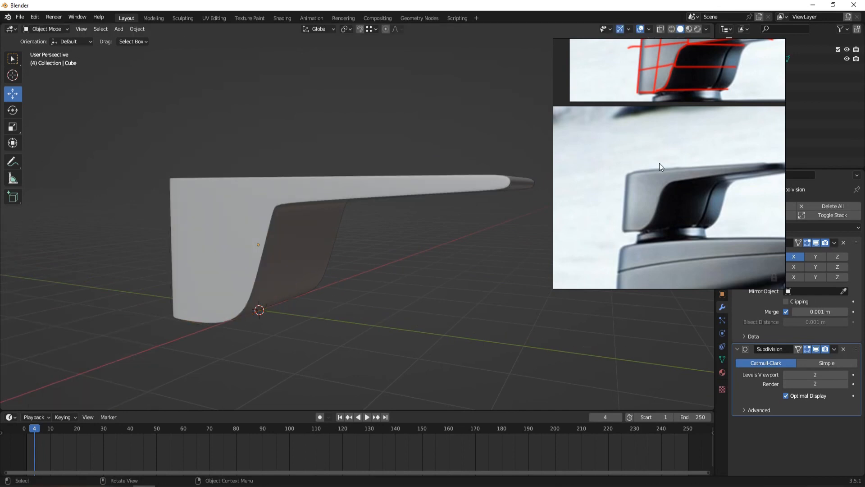
Lower the horizontal row of vertices just beneath the arm slightly in the side view.
middle_click_drag(418, 236, 420, 179)
key("ctrl+KP_3")
key("Tab")
scroll(504, 240, "up", 2)
left_click(504, 239)
key("z")
key("b")
left_click_drag(477, 262, 13, 199)
key("shift+z")
left_click_drag(210, 169, 211, 179)
key("shift+z")
Shift the vertices at the inner corner between arm and body along Y to soften the curve.
key("b")
key("shift+z")
mouse_move(334, 255)
left_mouse_down()
mouse_move(277, 206)
mouse_move(252, 218)
left_mouse_up()
key("shift+z")
left_click_drag(292, 148, 303, 205)
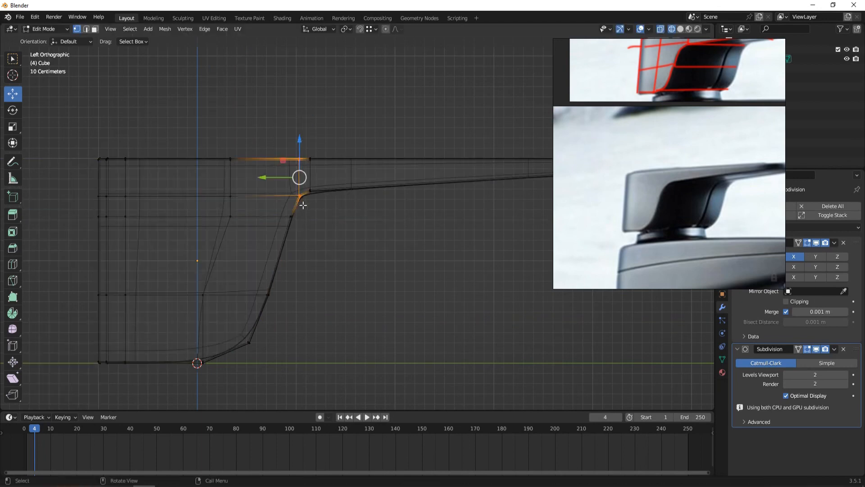
left_click(268, 177)
key("Tab")
key("shift+z")
mouse_move(350, 234)
middle_mouse_down()
mouse_move(366, 248)
mouse_move(350, 245)
middle_mouse_up()
Slide two edge loops around the arm-body junction toward the tip to smooth the transition.
scroll(351, 246, "up", 2)
key("Tab")
key("2")
left_click(318, 227, "alt")
key("g")
key("g")
left_click(405, 235)
left_click(299, 188, "alt")
key("g")
key("g")
left_click(369, 187)
key("Tab")
middle_click_drag(404, 277, 332, 267)
key("ctrl+KP_6")
key("ctrl+KP_3")
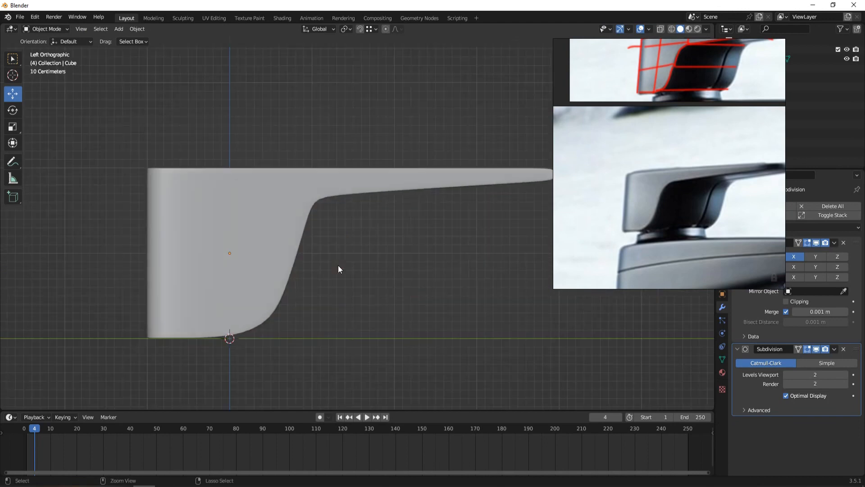
Nudge the body's lower front vertices slightly forward in the side view.
left_click(282, 252)
key("Tab")
key("shift+z")
left_click_drag(361, 367, 219, 255)
key("shift+z")
left_click_drag(229, 310, 234, 310)
key("Tab")
Compare the handle's curve and underside with the reference photo from several angles.
left_click(369, 275)
mouse_move(369, 275)
left_mouse_down("alt")
mouse_move(326, 289)
mouse_move(433, 272)
left_mouse_up("alt")
middle_click_drag(433, 271, 370, 283, "alt")
middle_click_drag(773, 169, 737, 169)
left_click(543, 207)
left_click_drag(325, 239, 341, 253, "alt")
left_click(355, 221)
key("Tab")
scroll(396, 228, "up", 2)
left_click_drag(460, 231, 450, 229, "alt")
key("Tab")
scroll(428, 261, "down", 2)
left_click(408, 282)
left_click_drag(408, 282, 403, 260, "alt")
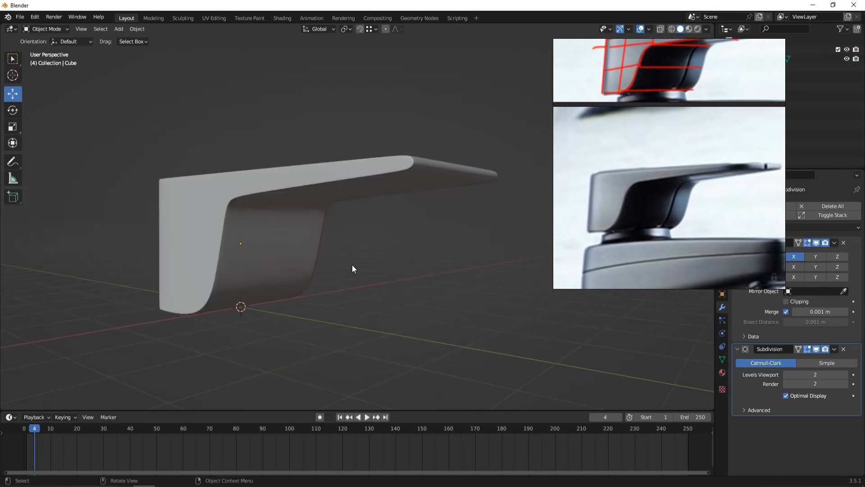
Select the body's bottom vertices through the mesh and raise them slightly to shorten the base.
left_click(266, 264)
key("Tab")
key("1")
left_click(491, 325)
key("z")
left_click(423, 325)
left_click_drag(414, 370, 91, 261)
key("z")
left_click(205, 247)
key("Tab")
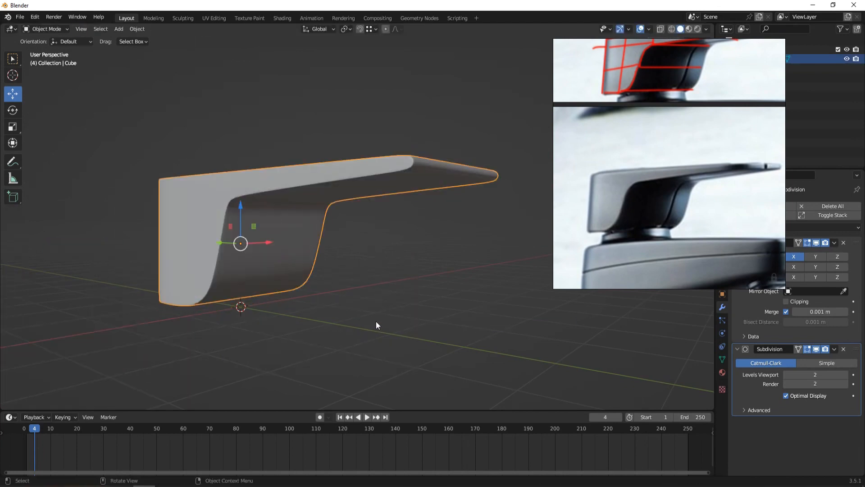
left_click(375, 321)
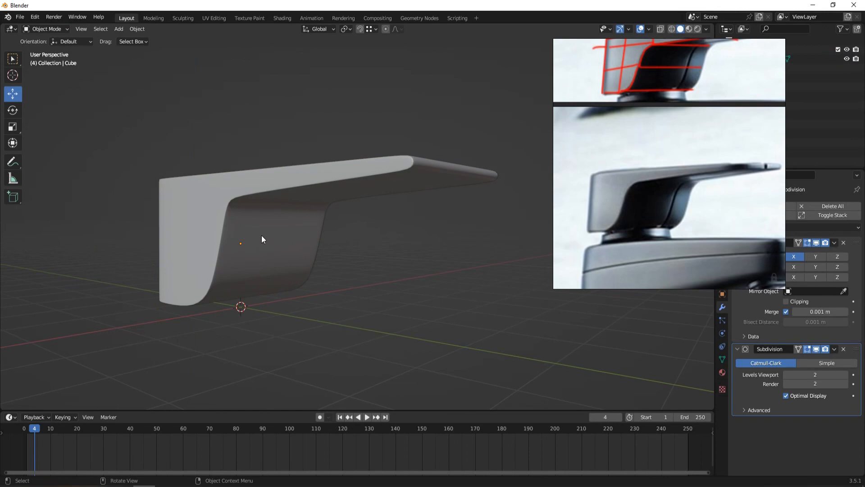
Try to select the lengthwise edge loop on the handle's underside in edge select mode.
key("Tab")
middle_click_drag(263, 239, 232, 296)
key("2")
left_click(272, 230, "alt")
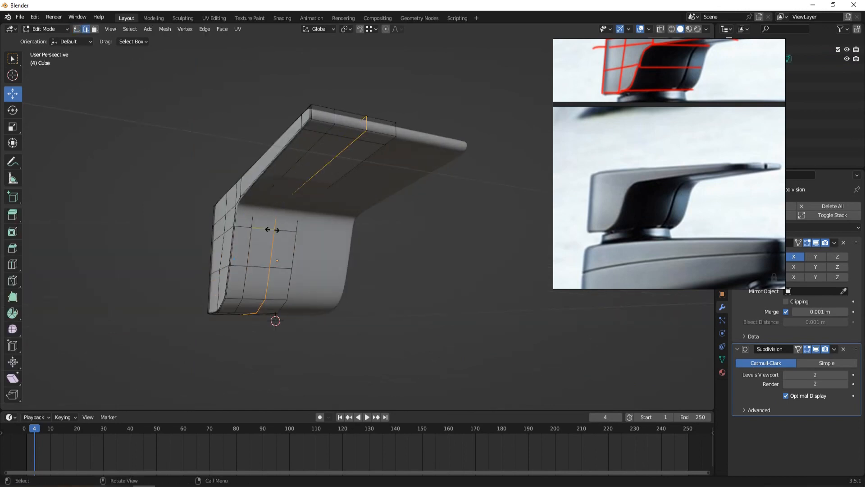
left_click(261, 230)
double_click(269, 245)
left_click_drag(293, 246, 266, 246, "alt")
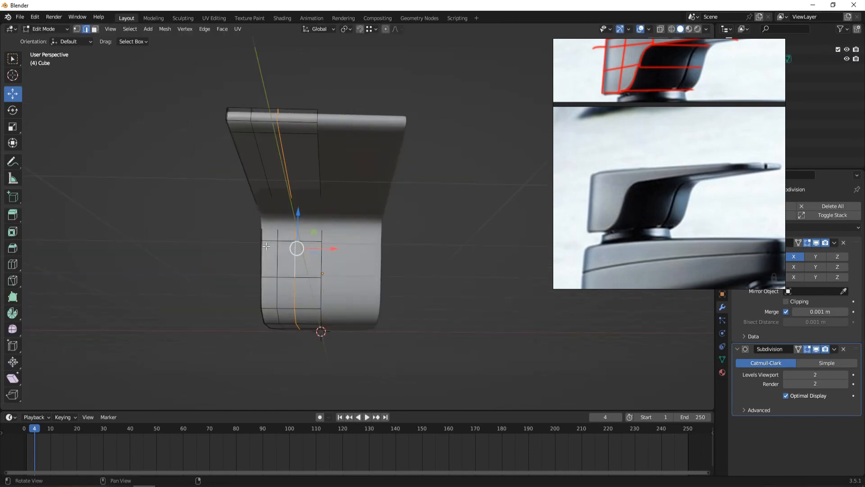
Select the lengthwise edge path along the underside from the arm's tip to the rear of the base.
left_click(278, 135)
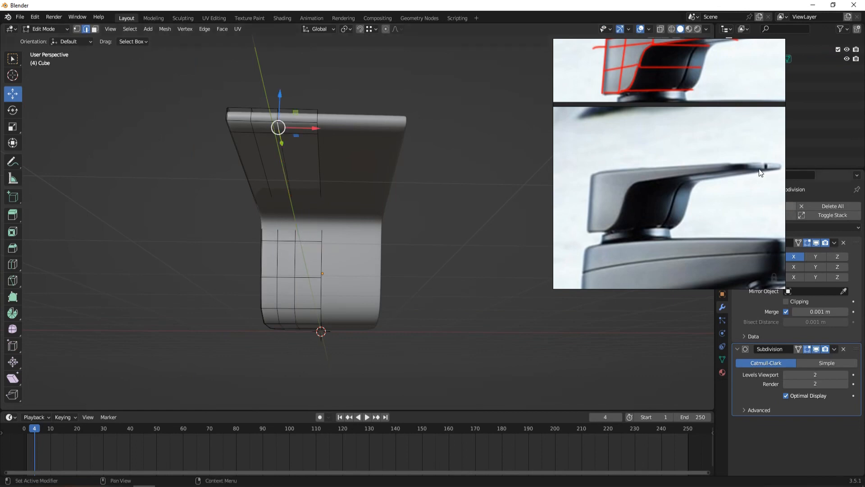
middle_click_drag(252, 255, 371, 280)
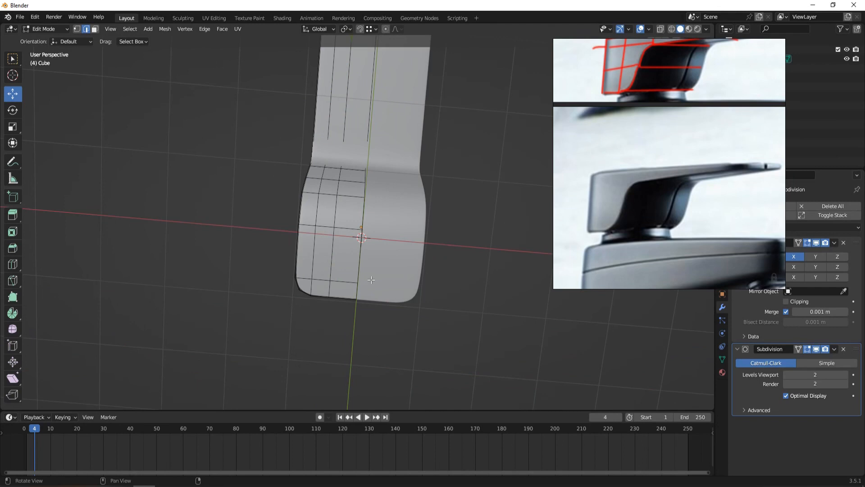
left_click(332, 286, "ctrl")
middle_click_drag(383, 151, 401, 199)
scroll(402, 199, "down", 3)
scroll(353, 176, "up", 3)
scroll(353, 175, "up", 1, "alt")
left_click(337, 133)
middle_click_drag(398, 342, 406, 279)
scroll(355, 306, "up", 2)
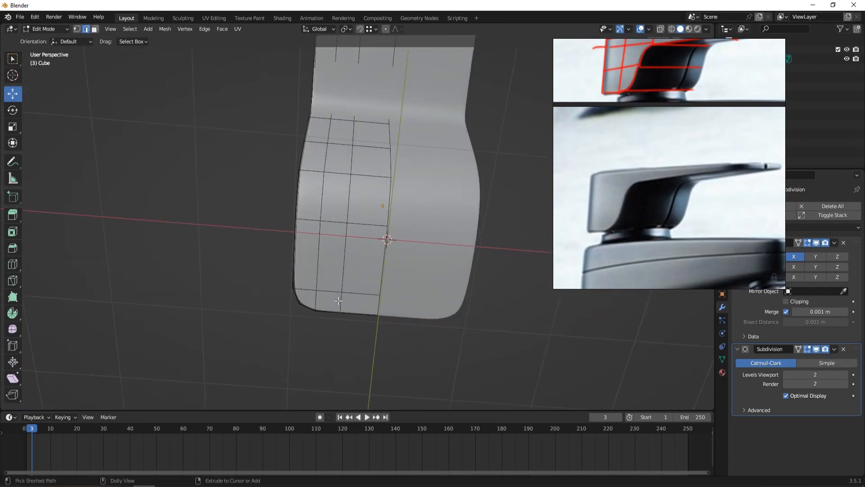
left_click(339, 301, "ctrl")
Bevel the selected underside edge path narrowly with 2 segments to prepare the seam.
scroll(341, 297, "down", 5)
middle_click_drag(380, 225, 405, 356)
key("shift+z")
left_click(68, 327)
key("z")
left_click(342, 230)
mouse_move(423, 243)
middle_mouse_down("shift")
mouse_move(332, 213)
mouse_move(315, 179)
middle_mouse_up("shift")
scroll(332, 212, "up", 2, "alt")
scroll(378, 185, "up", 4)
scroll(315, 212, "up", 3)
middle_click_drag(409, 190, 378, 212)
key("ctrl+b")
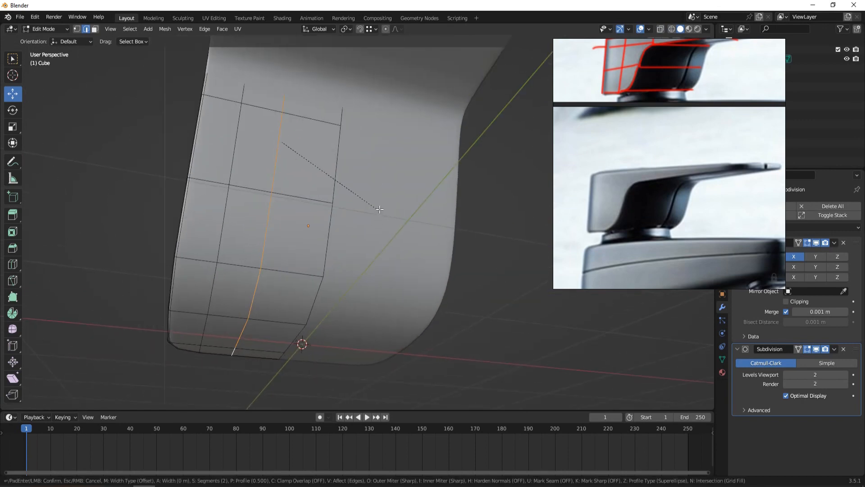
left_click(386, 208)
Select the middle edge path of the new bevel from the rear of the base to the arm's tip.
left_click_drag(266, 360, 354, 233, "alt")
scroll(355, 233, "up", 1, "alt")
scroll(278, 281, "up", 2)
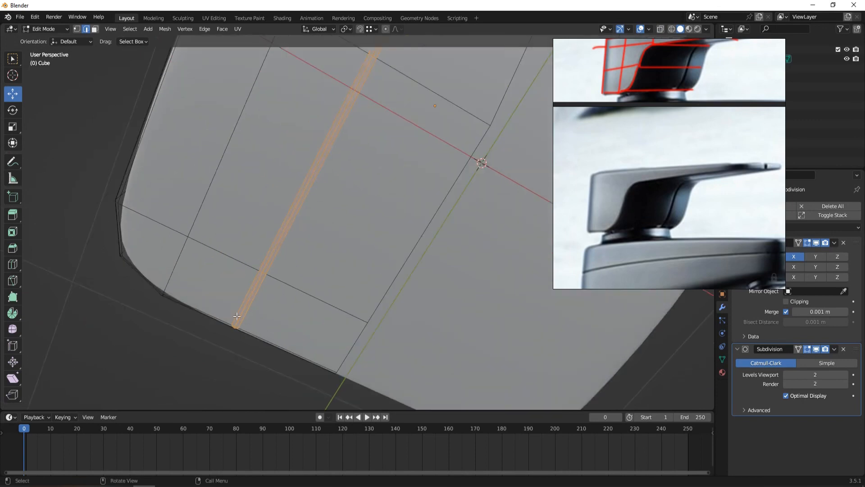
left_click(244, 309)
scroll(245, 309, "down", 6)
middle_click_drag(320, 261, 339, 276)
middle_click_drag(357, 214, 376, 112)
left_click(364, 103, "ctrl")
scroll(377, 191, "down", 4)
middle_click_drag(343, 189, 358, 246)
Move the bevel's middle edge path along Y to form a groove down the handle's underside and inspect it.
left_click_drag(371, 261, 359, 289)
middle_click_drag(353, 307, 362, 314)
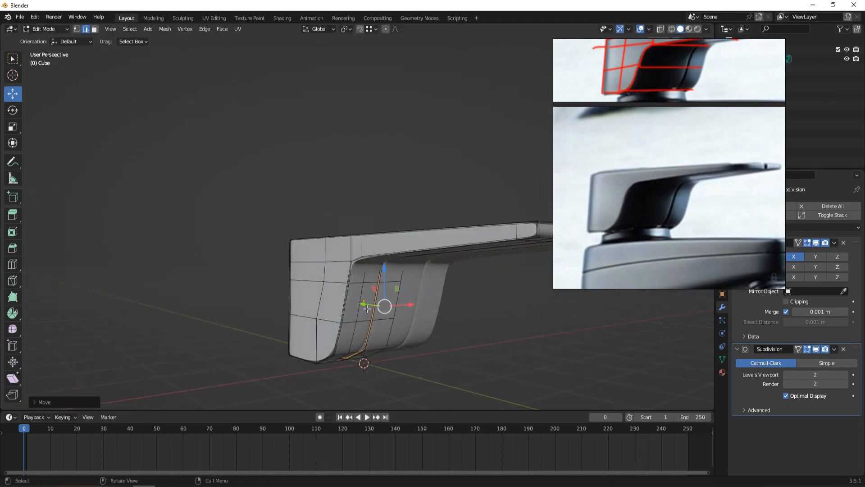
left_click_drag(367, 305, 377, 306)
key("Tab")
middle_click_drag(499, 319, 337, 261)
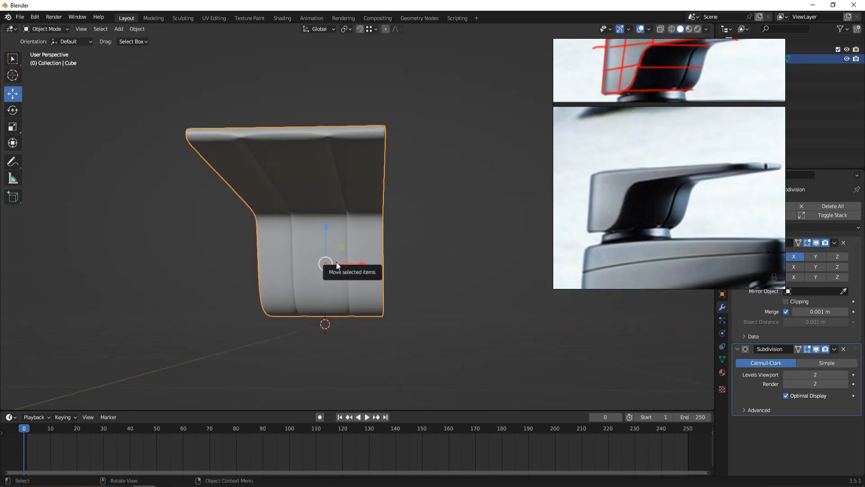
In front view, select the groove's full vertex column through the mesh and move it outward along X.
key("KP_1")
key("Tab")
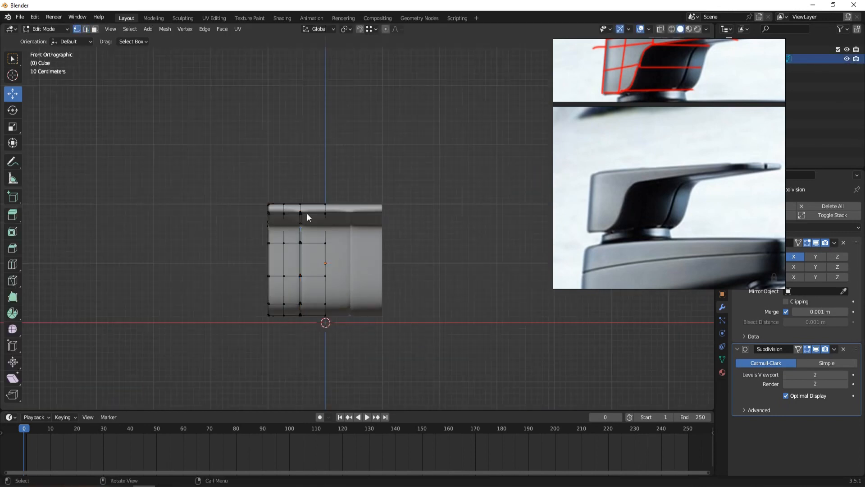
key("alt+z")
left_click_drag(290, 189, 319, 383)
key("alt+z")
scroll(302, 263, "up", 2)
left_click_drag(302, 263, 292, 268)
middle_click_drag(292, 269, 261, 193)
key("Tab")
key("Tab")
scroll(260, 180, "up", 2)
key("ctrl+r")
key("Escape")
Select the vertices where the groove ends at the arm's tip, using wireframe shading to reach them.
scroll(383, 185, "down", 5)
middle_click_drag(471, 250, 443, 254)
left_click(443, 253)
middle_click_drag(356, 176, 400, 207, "shift")
scroll(397, 207, "up", 3)
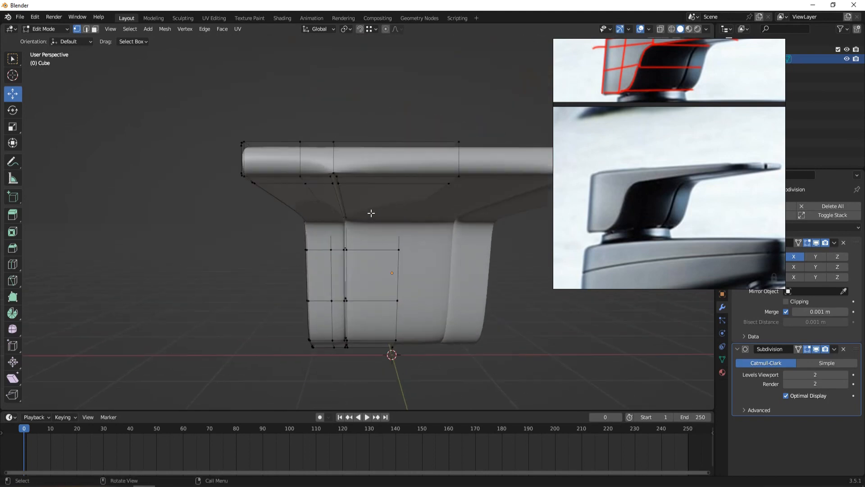
scroll(342, 175, "up", 2)
scroll(298, 114, "down", 1)
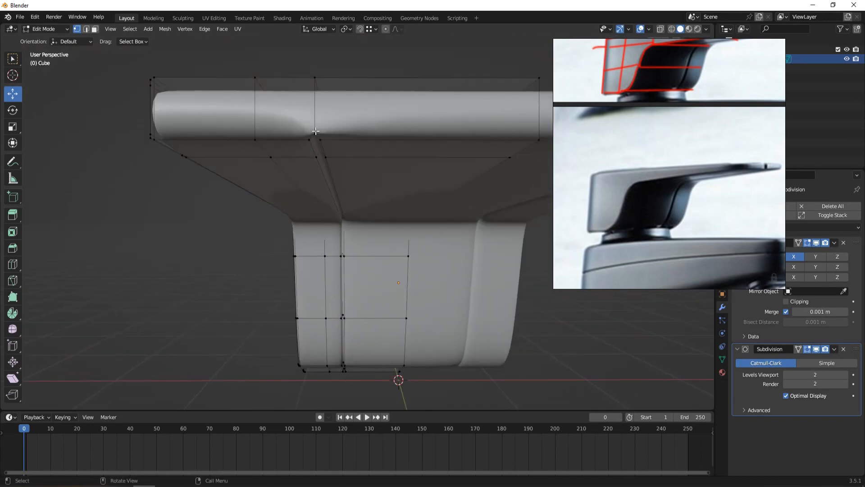
scroll(356, 110, "up", 1)
middle_click_drag(356, 110, 368, 127)
left_click(348, 114)
key("shift+z")
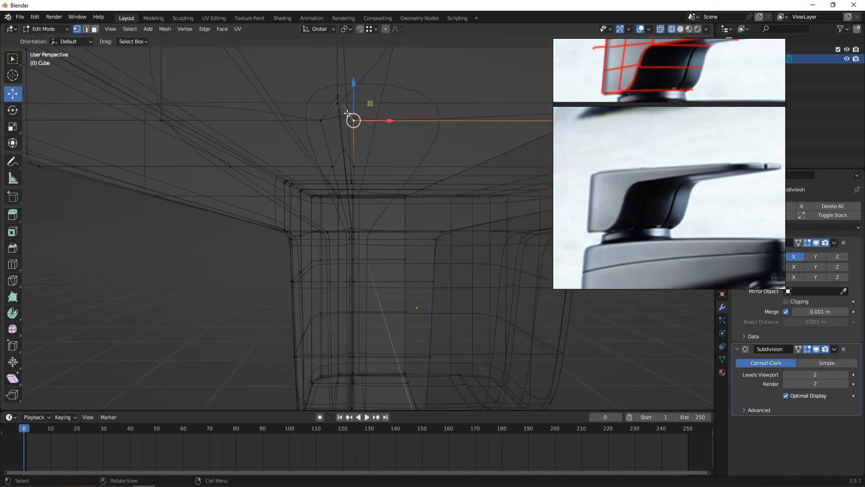
left_click(333, 107)
left_click_drag(332, 108, 355, 109)
left_click_drag(363, 80, 333, 88, "ctrl")
middle_click_drag(336, 90, 396, 184)
scroll(392, 185, "down", 1, "alt")
Undo the last two changes and remove the selected edges at the groove's end on the arm's tip.
key("z")
left_click(450, 193)
key("shift+z")
left_click_drag(382, 164, 379, 162)
key("ctrl+z")
key("ctrl+z")
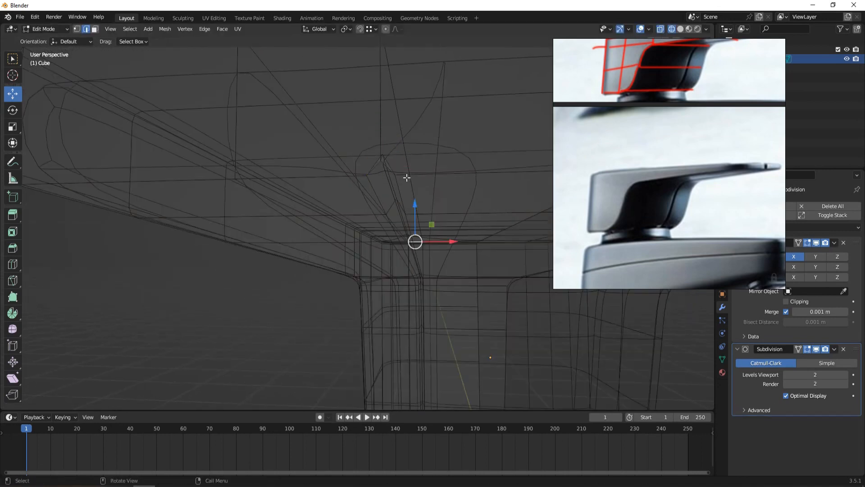
key("shift+z")
key("x")
left_click(457, 214)
scroll(455, 213, "down", 3)
middle_click_drag(453, 213, 400, 166)
Add lengthwise loop cuts on the arm's top face and move them along X to line up with the groove's two edges.
key("1")
key("ctrl+r")
left_click(432, 157)
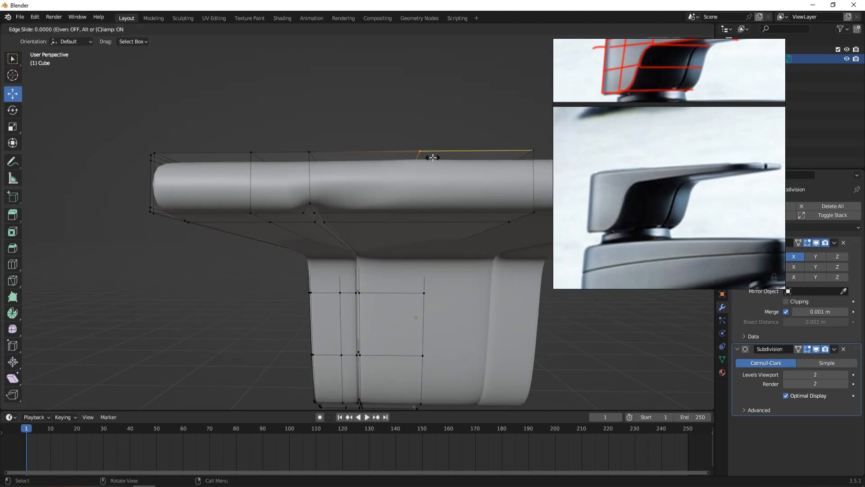
left_click(432, 157)
key("g")
key("x")
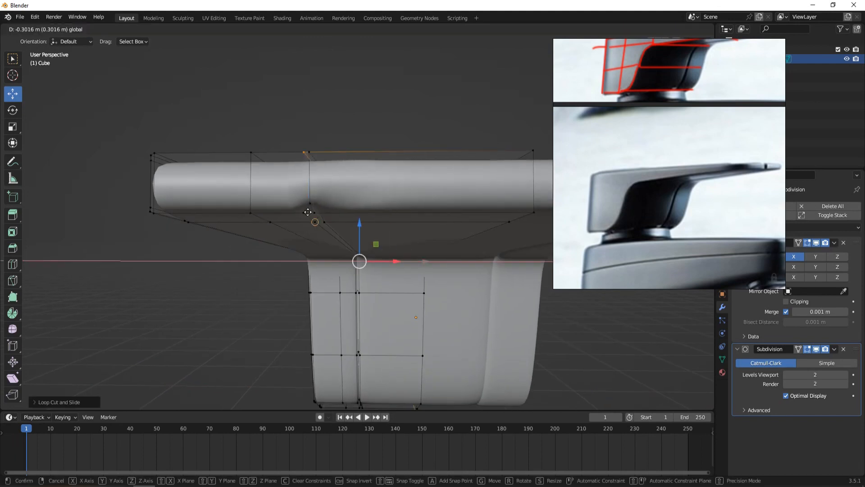
left_click(318, 207)
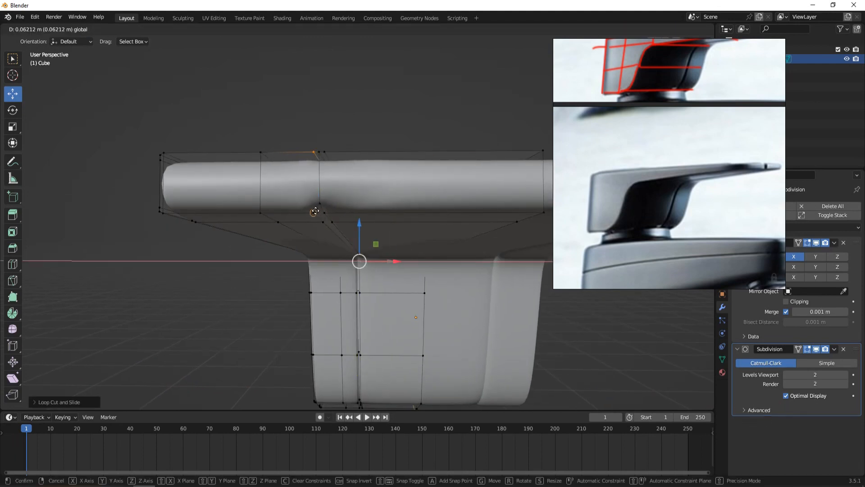
Connect the new top cuts' end vertices to the groove's edge vertices across the tip's front face and inspect the handle.
left_click(307, 155, "alt")
key("j")
left_click(331, 211)
left_click(329, 153, "shift")
key("j")
left_click(386, 140)
key("Tab")
scroll(386, 140, "down", 3)
middle_click_drag(386, 139, 428, 185)
left_click(383, 282)
middle_click_drag(383, 283, 427, 237)
Edge-slide the upper lengthwise edge down the handle's side face with a factor of about -0.13.
key("Tab")
scroll(433, 225, "up", 3)
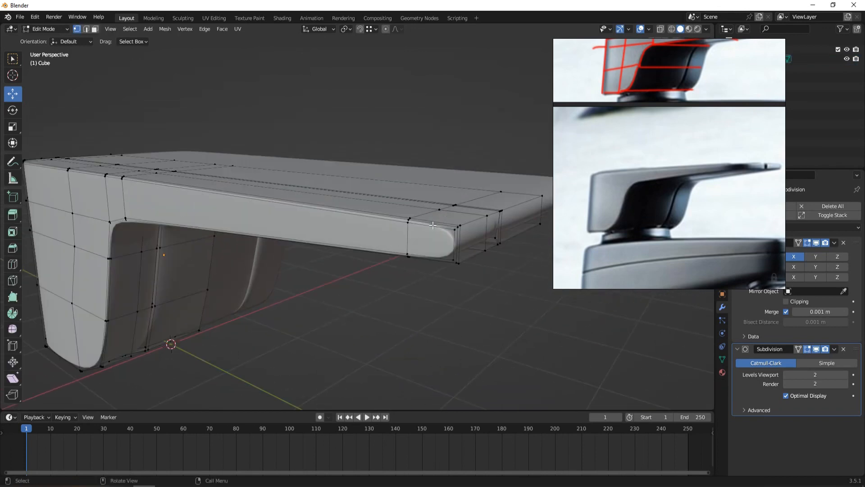
key("2")
middle_click_drag(380, 153, 407, 156)
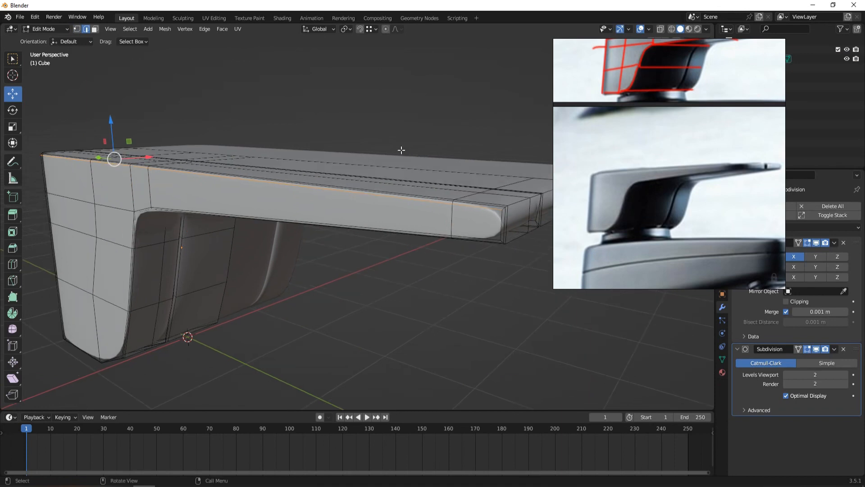
key("g")
key("g")
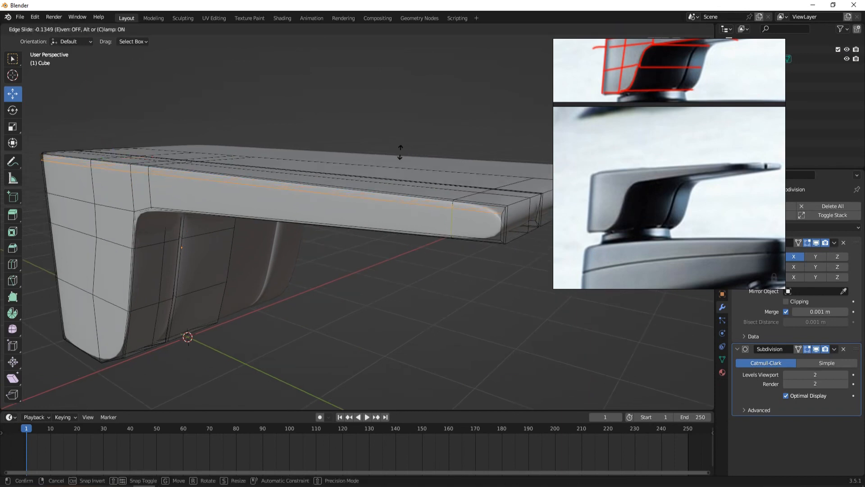
left_click(400, 152)
key("Tab")
key("Tab")
Edge-slide the loop outlining the handle's side face with a factor of about -0.02 and inspect the shape.
middle_click_drag(353, 174, 324, 226)
left_click(327, 225)
left_click(327, 224, "alt")
key("g")
key("g")
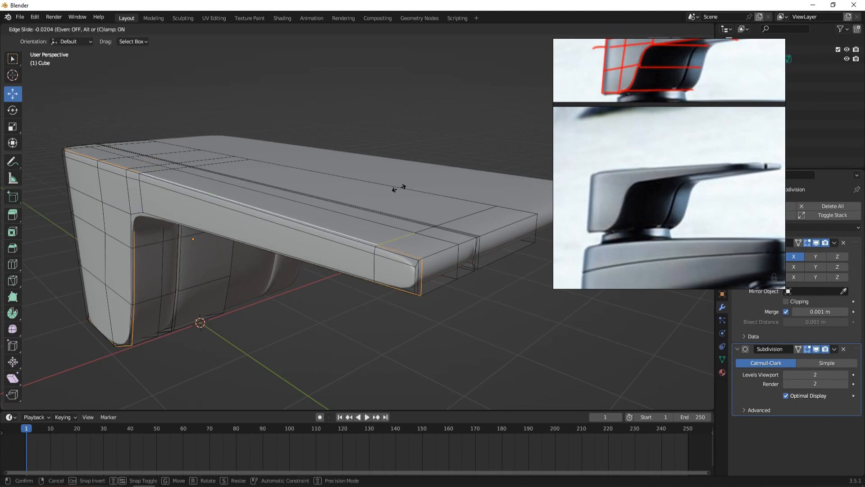
left_click(400, 187)
key("Tab")
mouse_move(400, 187)
middle_mouse_down()
mouse_move(424, 151)
mouse_move(417, 139)
mouse_move(388, 215)
mouse_move(349, 224)
middle_mouse_up()
key("Tab")
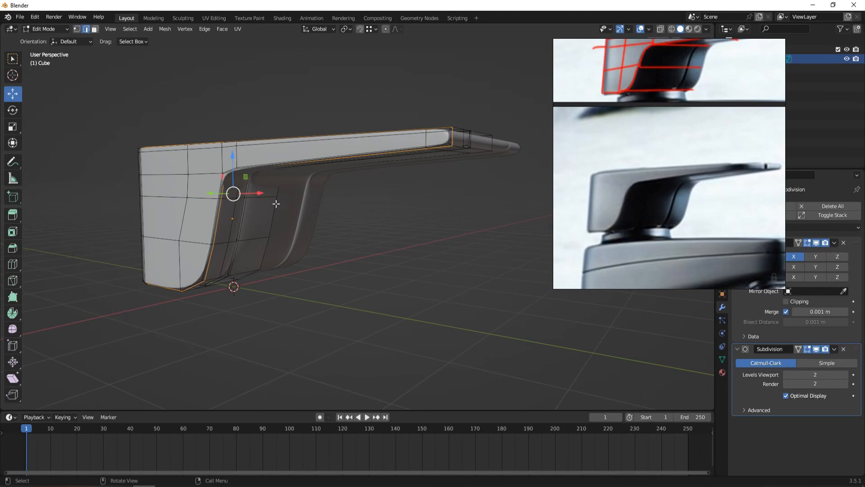
Select the horizontal edge loop around the base just below the arm, lower it slightly along Z and inspect the handle.
key("Tab")
key("Tab")
left_click(273, 183, "alt")
key("z")
middle_click_drag(294, 181, 258, 168)
key("z")
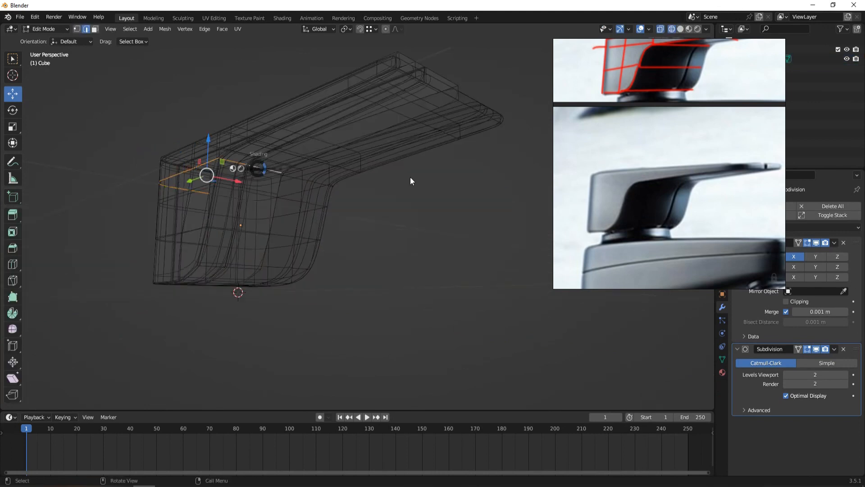
middle_click_drag(410, 182, 400, 217)
left_click_drag(197, 140, 197, 146)
key("Tab")
middle_click_drag(391, 257, 407, 270)
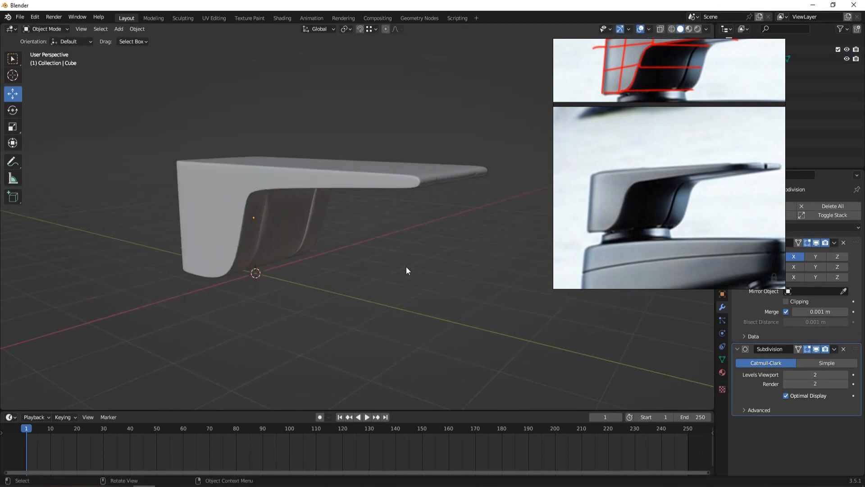